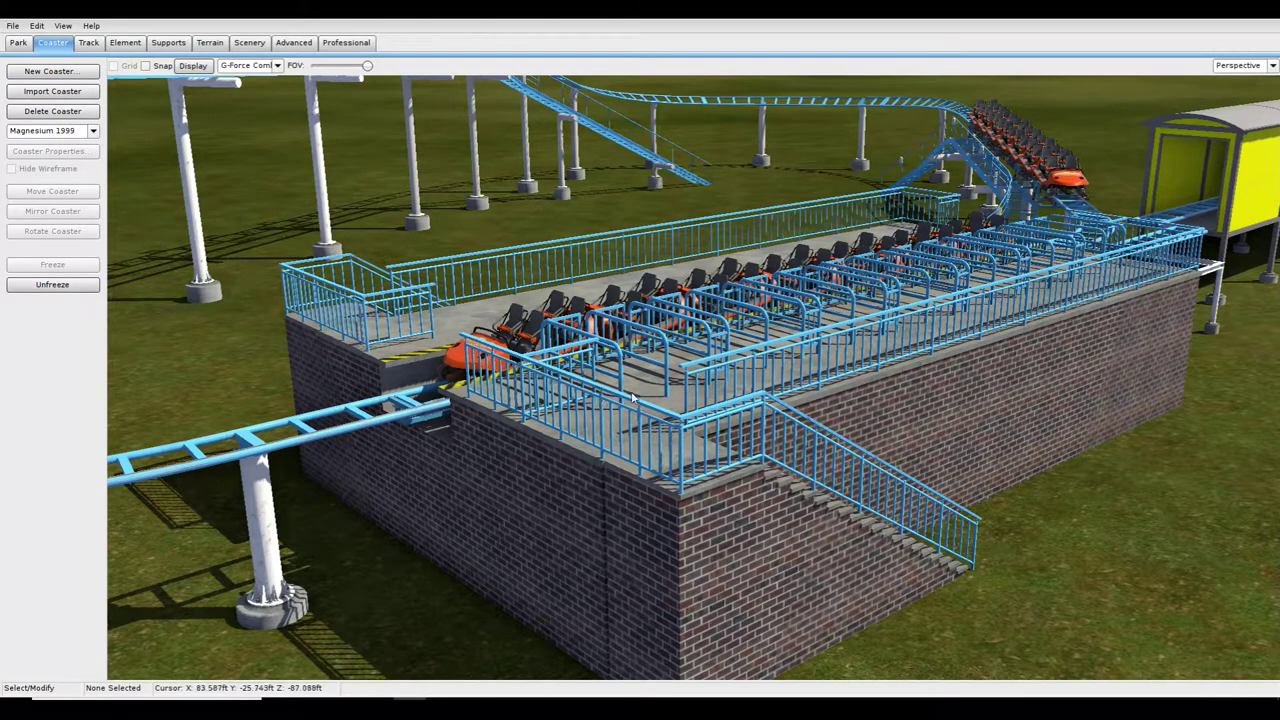
Create a new coaster named Scenery.
{"action": "right_click_drag", "start_coordinate": [632, 396], "coordinate": [480, 356]}
{"action": "right_click_drag", "start_coordinate": [500, 430], "coordinate": [640, 470]}
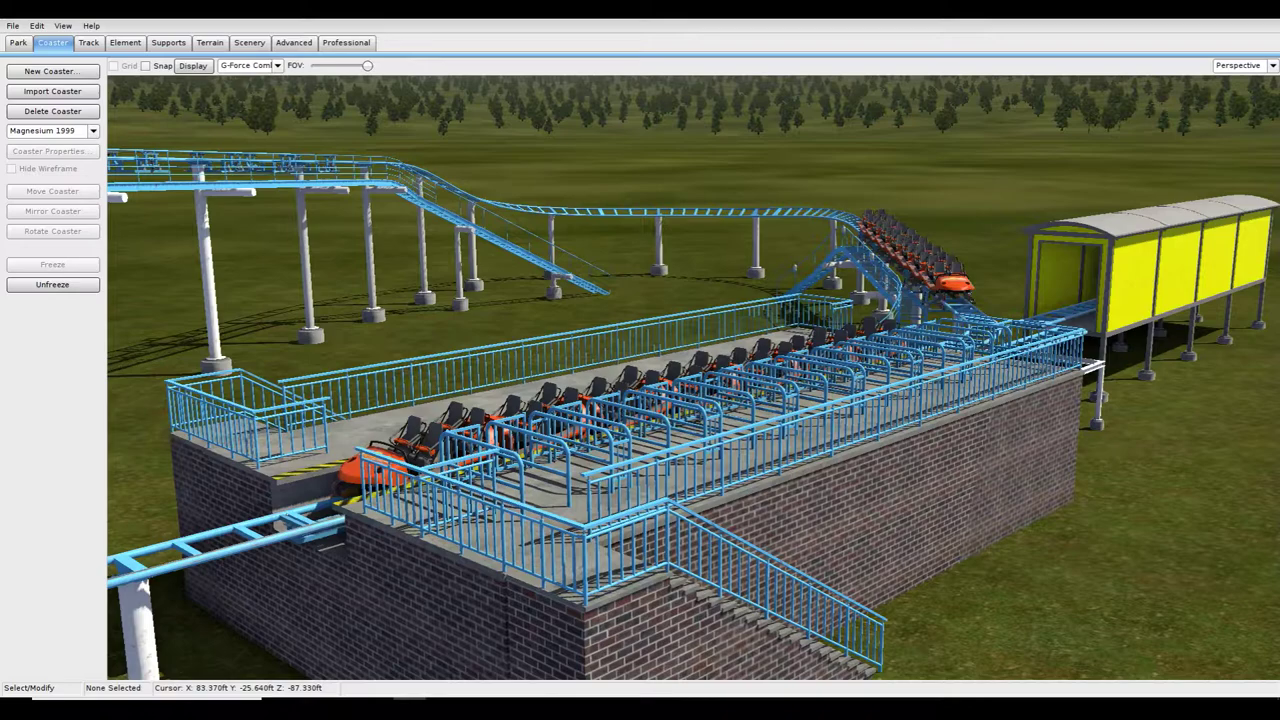
{"action": "right_click_drag", "start_coordinate": [700, 300], "coordinate": [700, 420]}
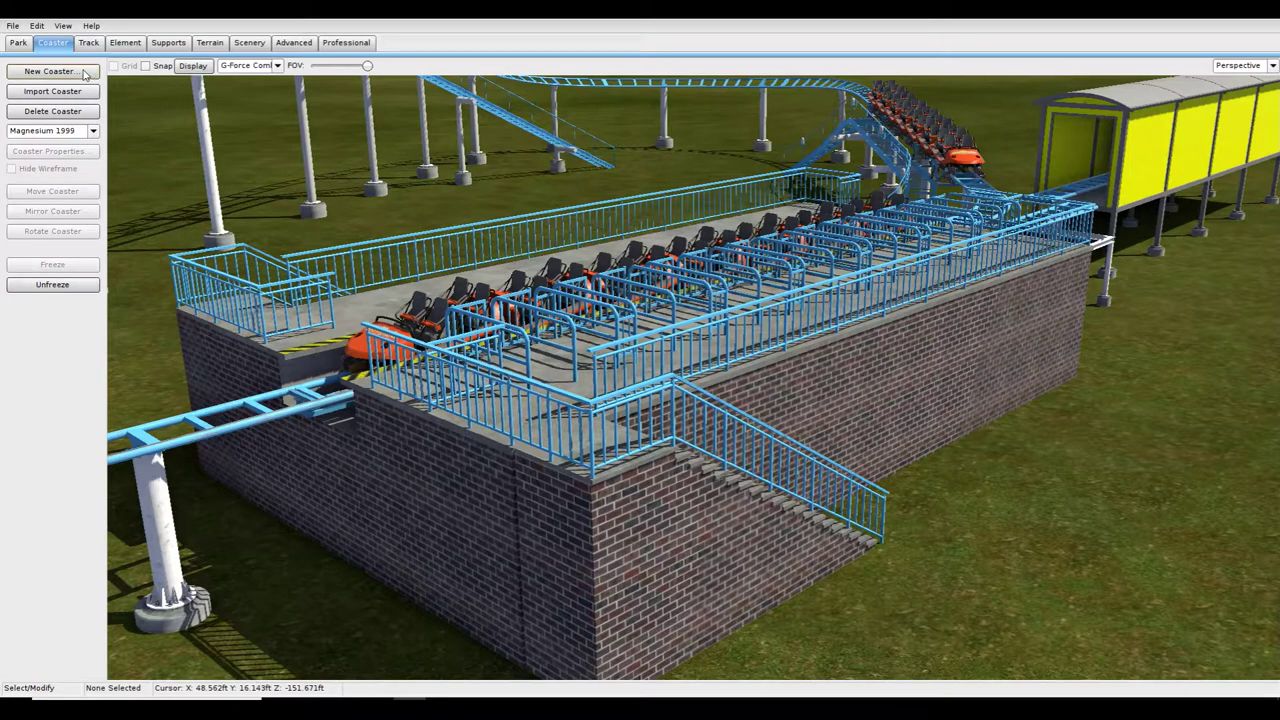
{"action": "left_click", "coordinate": [50, 71]}
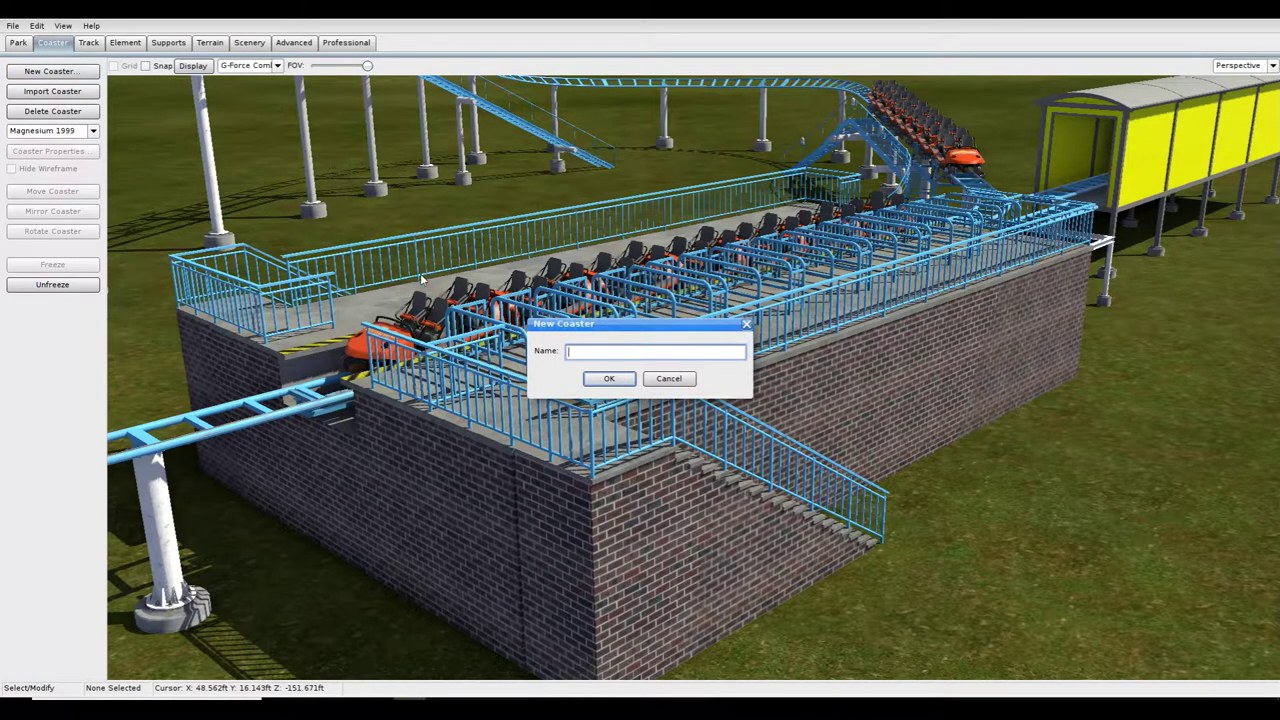
{"action": "type", "text": "Scenery"}
{"action": "key", "text": "Return"}
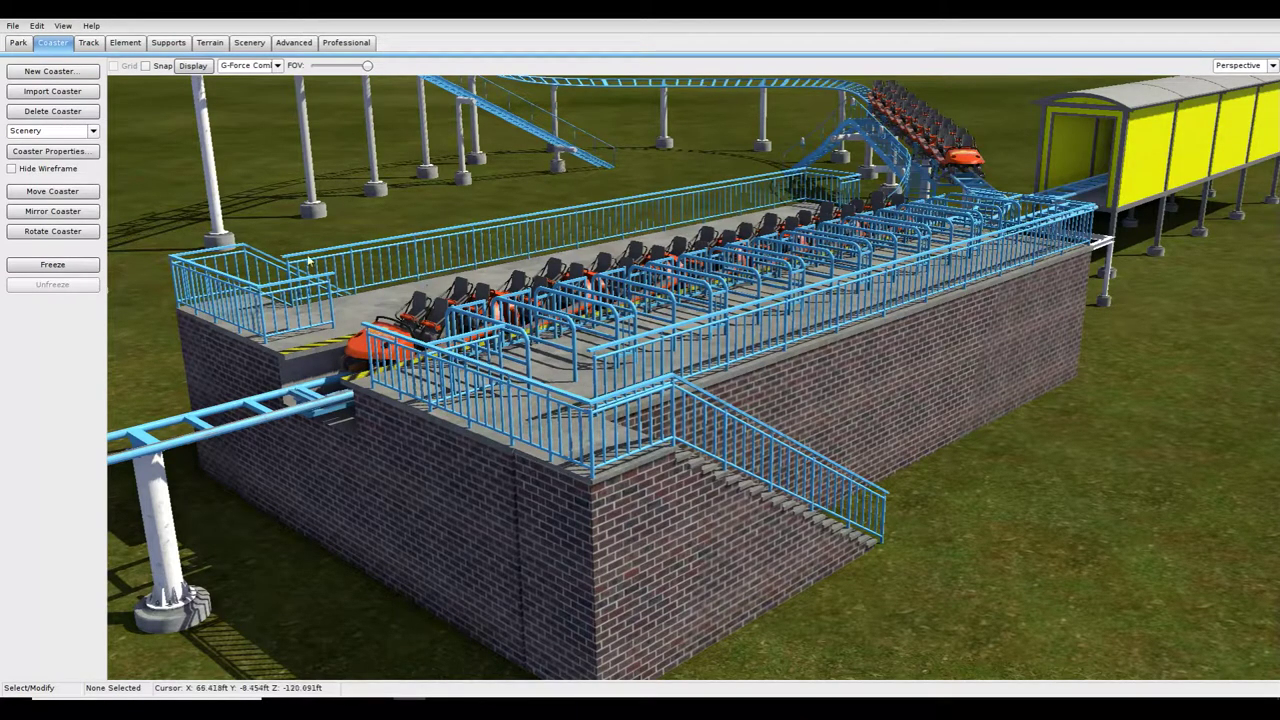
Set the Scenery coaster's number of trains to 0 in its properties.
{"action": "left_click", "coordinate": [52, 151]}
{"action": "left_click", "coordinate": [577, 246]}
{"action": "left_click", "coordinate": [584, 277]}
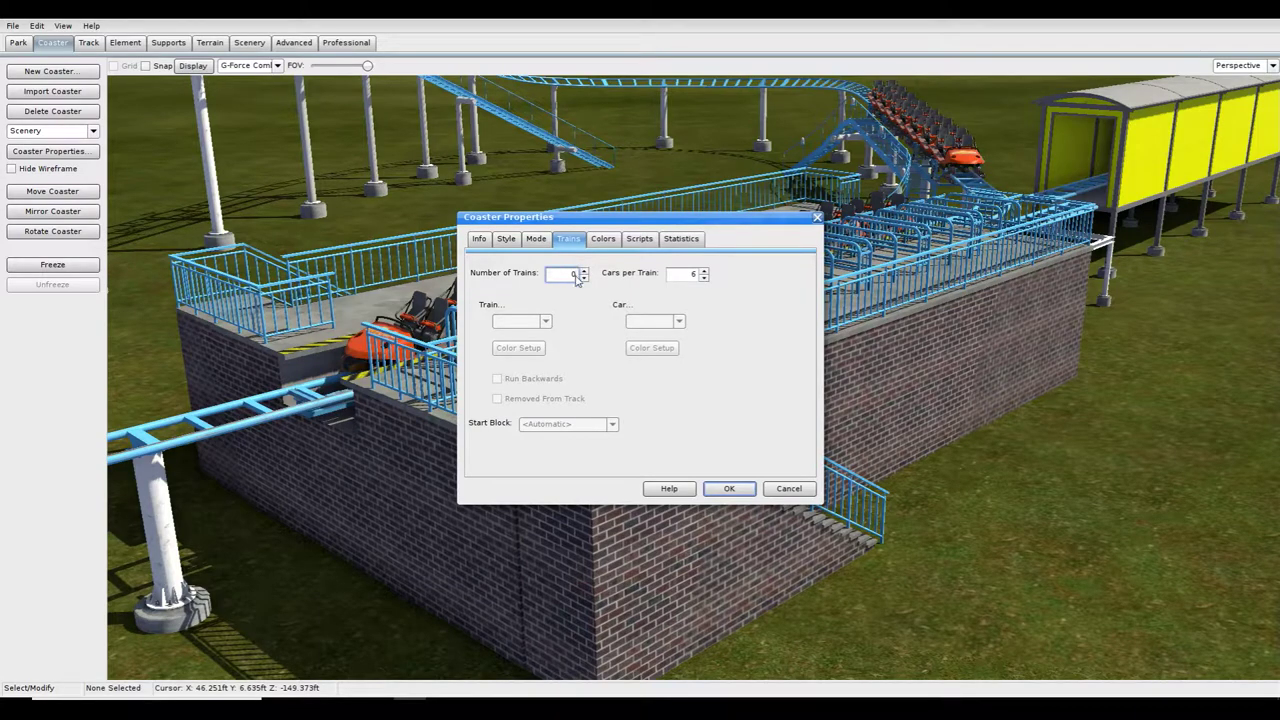
Set the Classic Steel Looping Coaster style's worn type to New and apply the coaster properties.
{"action": "left_click", "coordinate": [514, 244]}
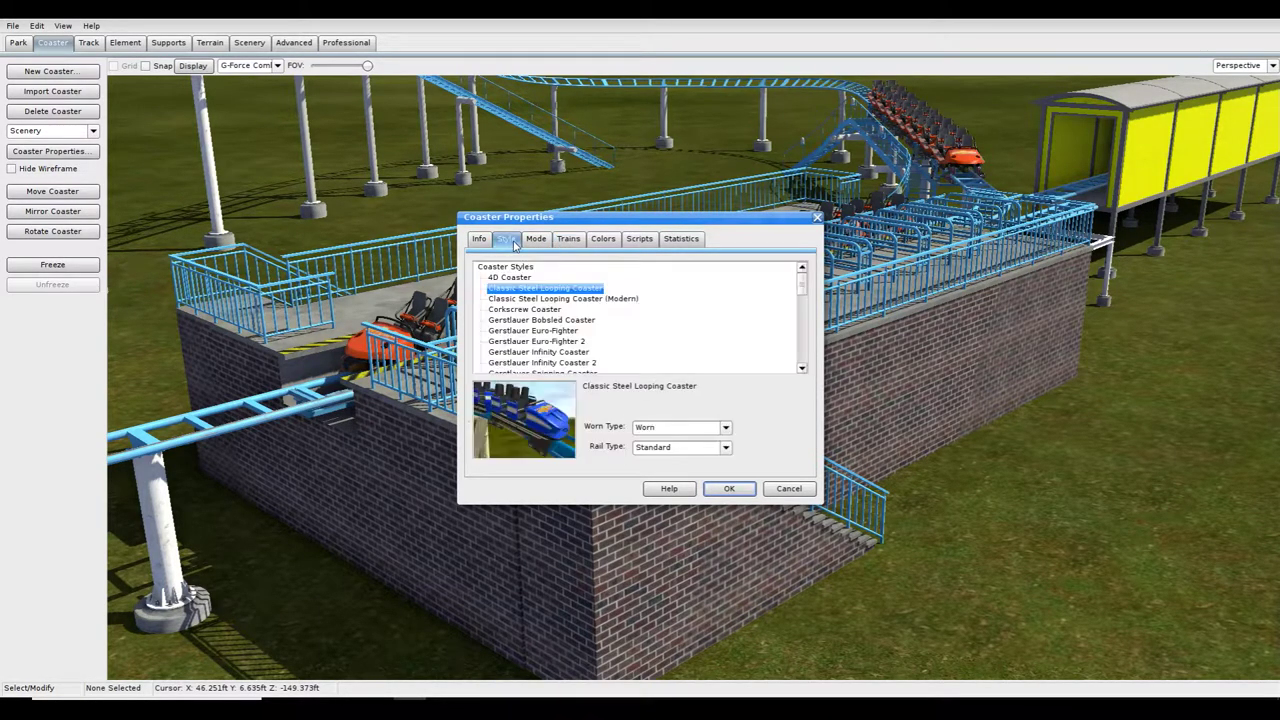
{"action": "left_click", "coordinate": [685, 427]}
{"action": "left_click", "coordinate": [663, 445]}
{"action": "left_click", "coordinate": [686, 430]}
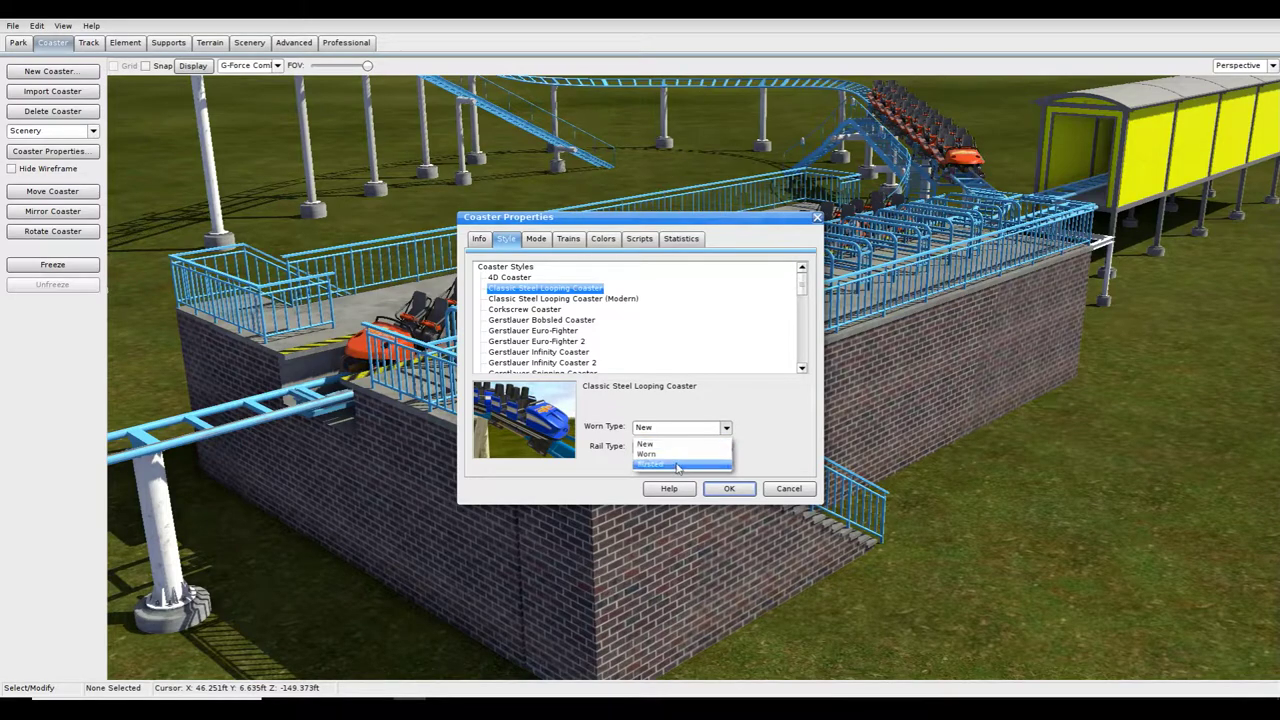
{"action": "left_click", "coordinate": [676, 446]}
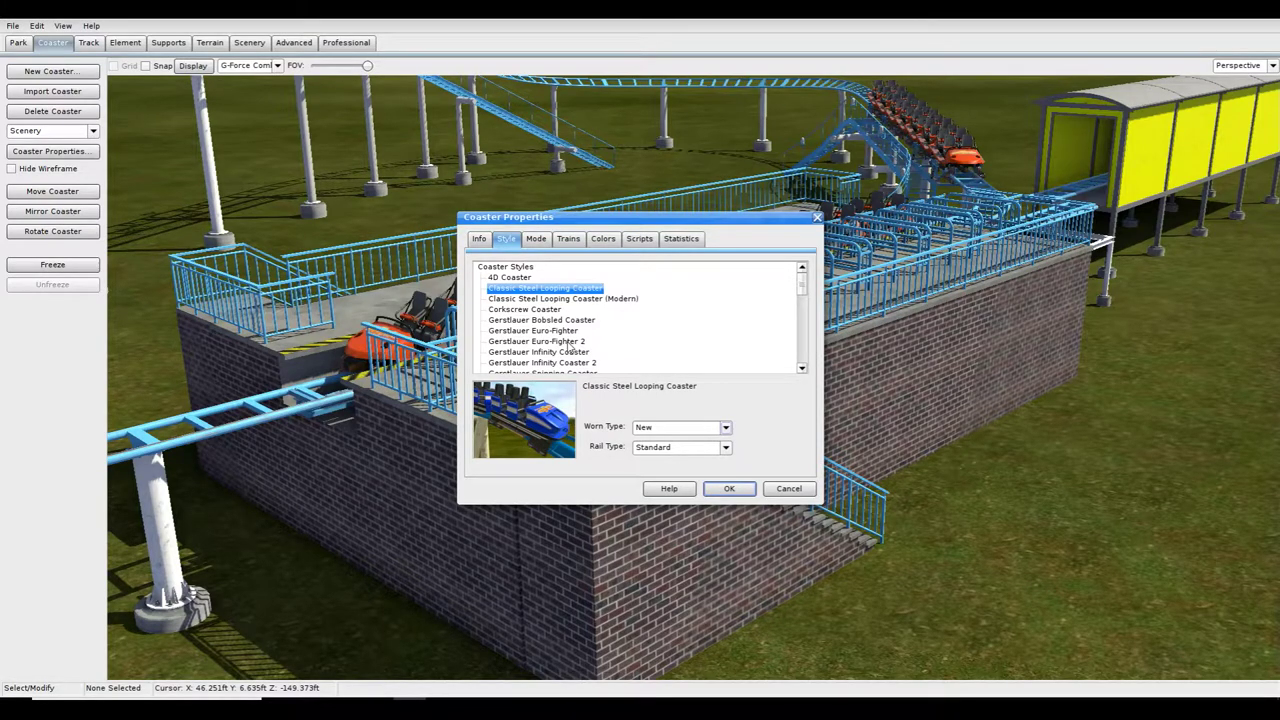
{"action": "left_click", "coordinate": [727, 488]}
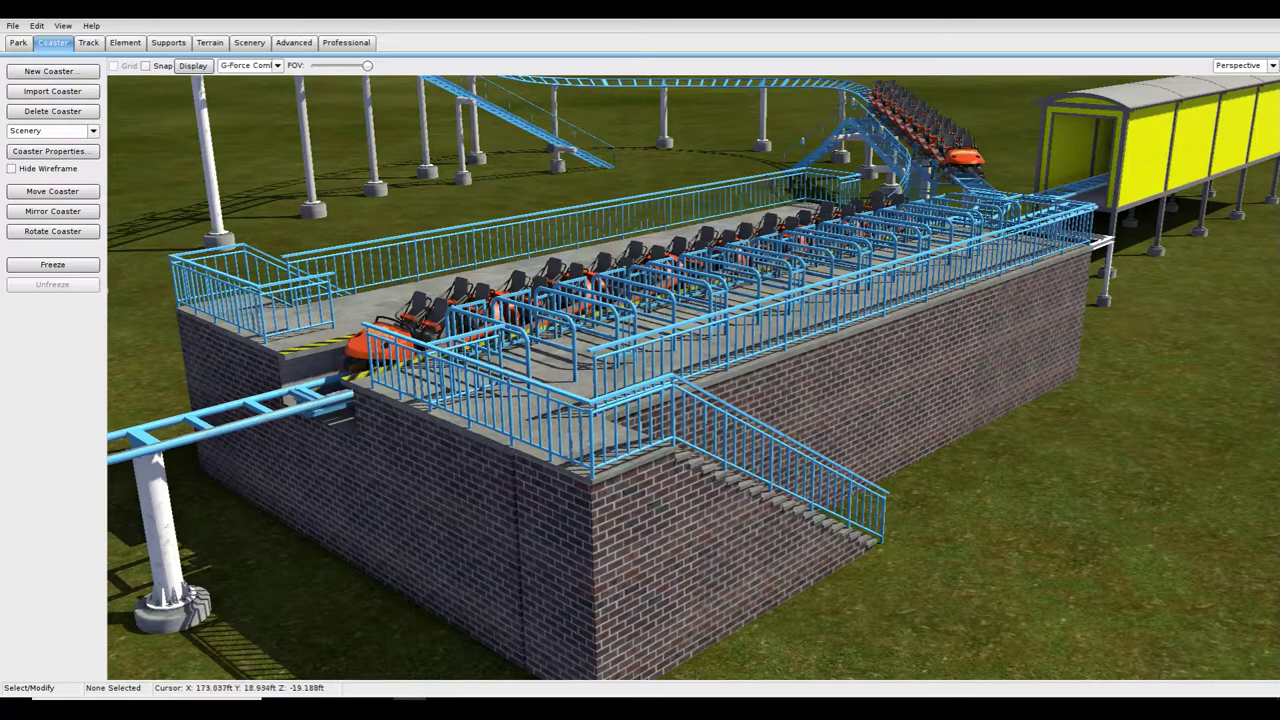
Show an empty area beyond the yellow building in Front view and accept editor preferences with 0.5 ft snap distance, 2° snap angle and 2 ft grid.
{"action": "left_click", "coordinate": [1270, 65]}
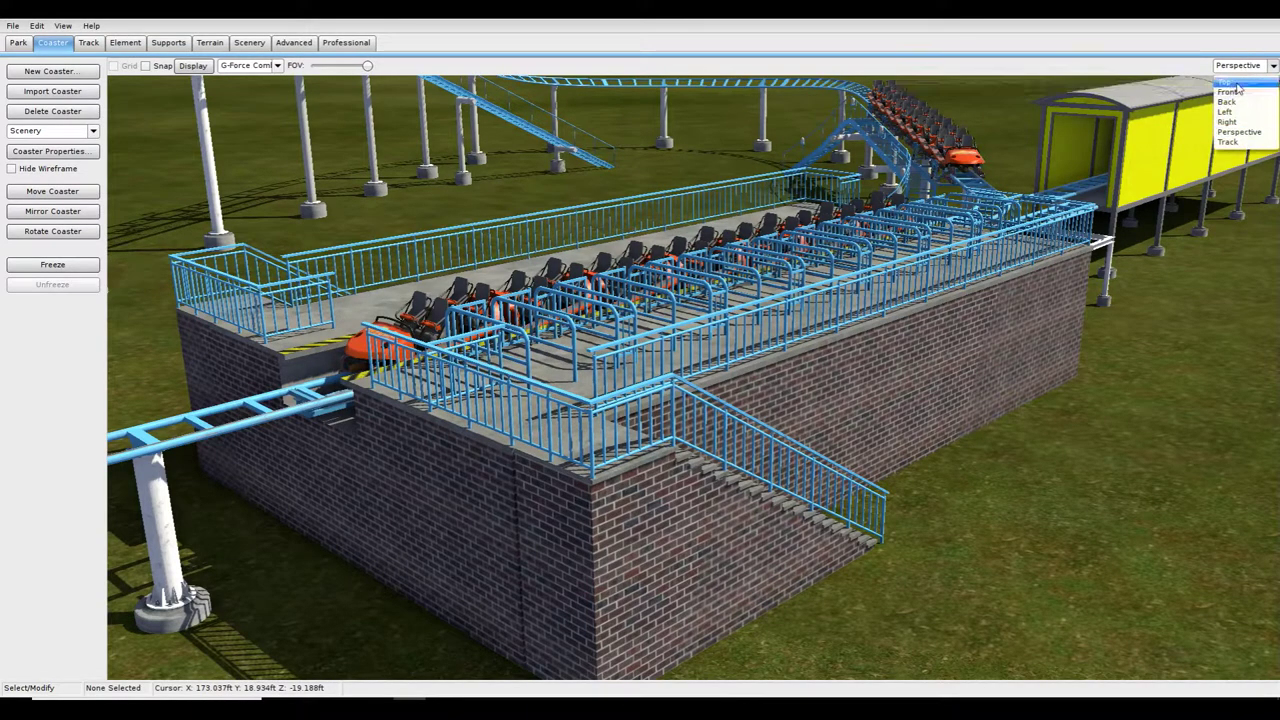
{"action": "left_click", "coordinate": [1232, 91]}
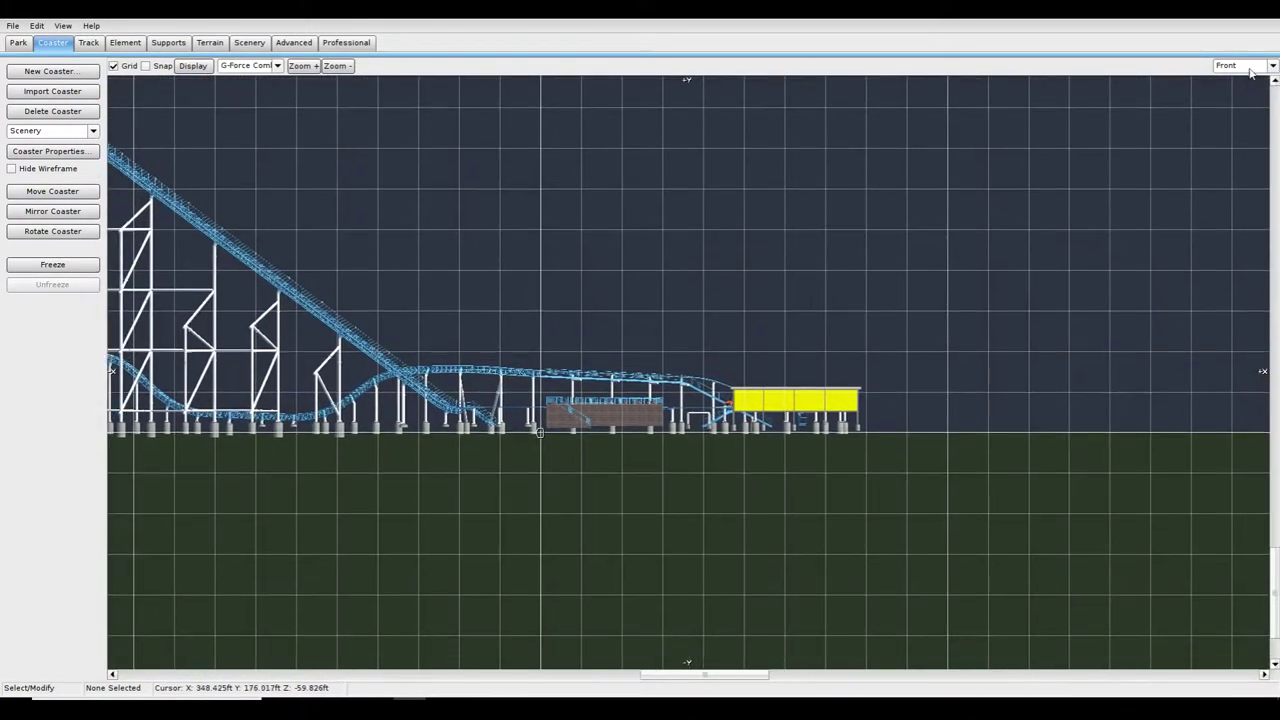
{"action": "left_click", "coordinate": [1249, 67]}
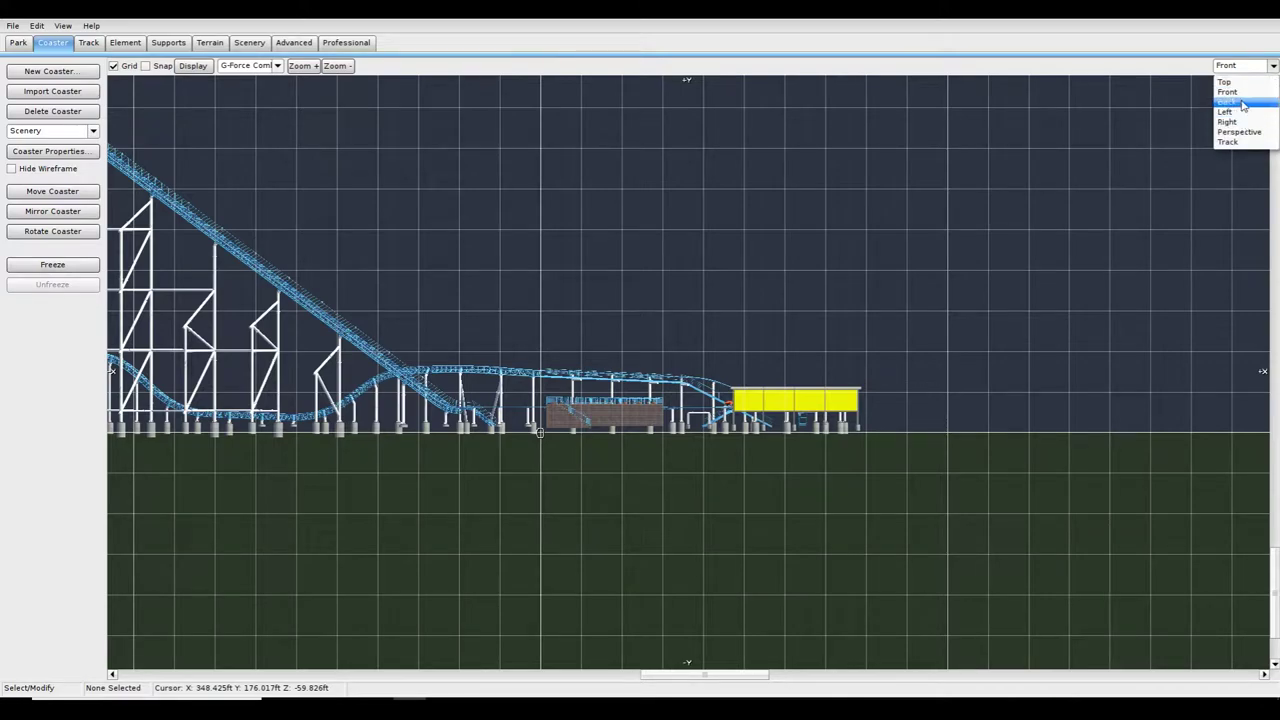
{"action": "left_click", "coordinate": [1240, 92]}
{"action": "scroll", "coordinate": [649, 421], "scroll_direction": "up", "scroll_amount": 4}
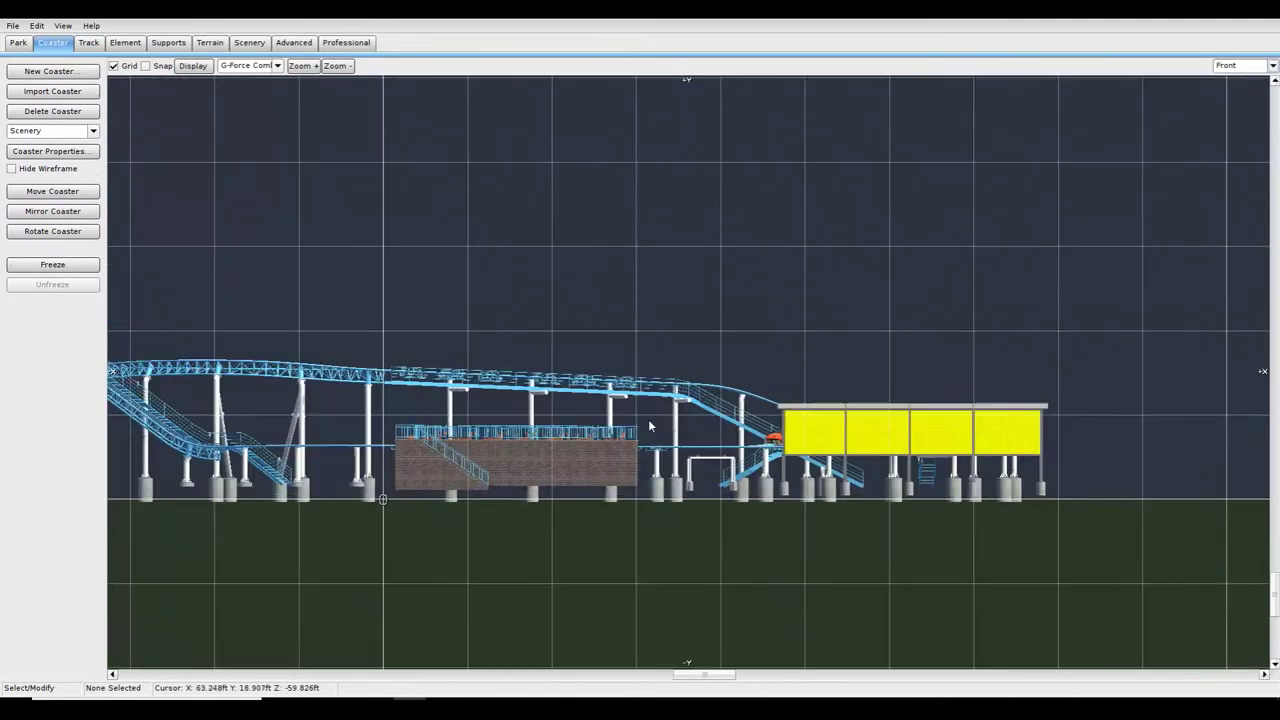
{"action": "right_click_drag", "start_coordinate": [747, 399], "coordinate": [187, 341]}
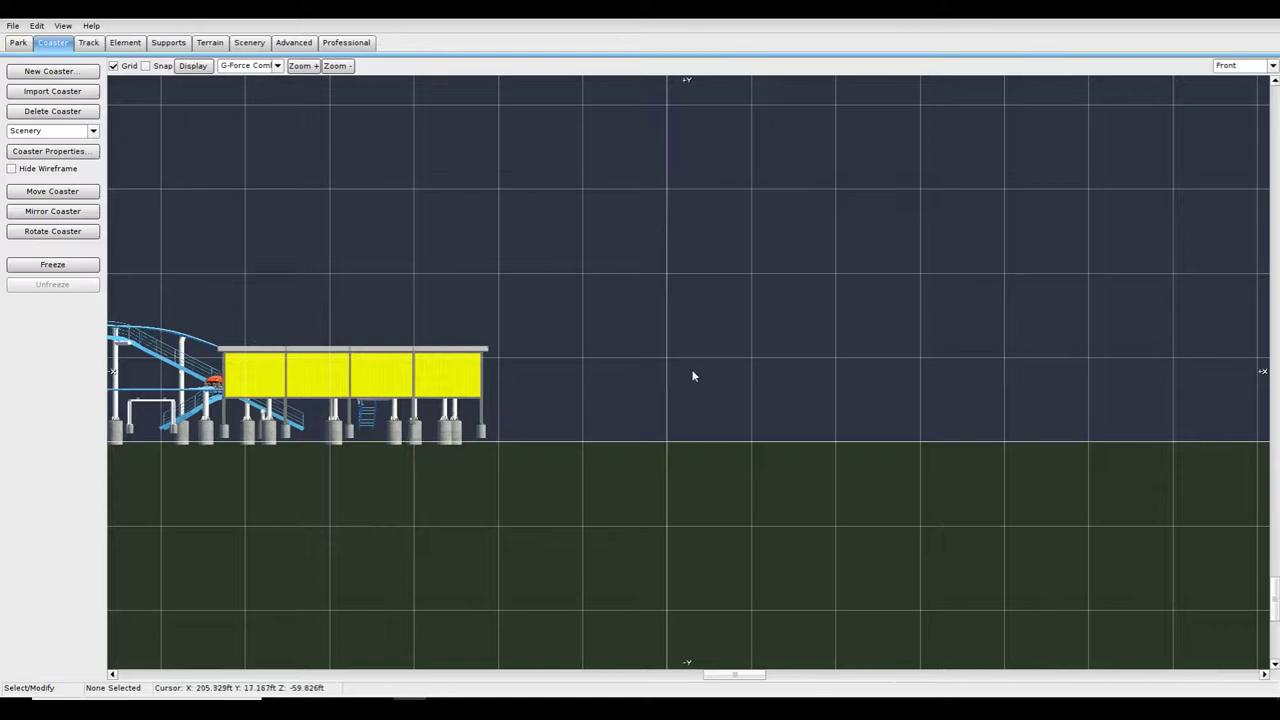
{"action": "scroll", "coordinate": [683, 391], "scroll_direction": "up", "scroll_amount": 3}
{"action": "scroll", "coordinate": [587, 413], "scroll_direction": "up", "scroll_amount": 2}
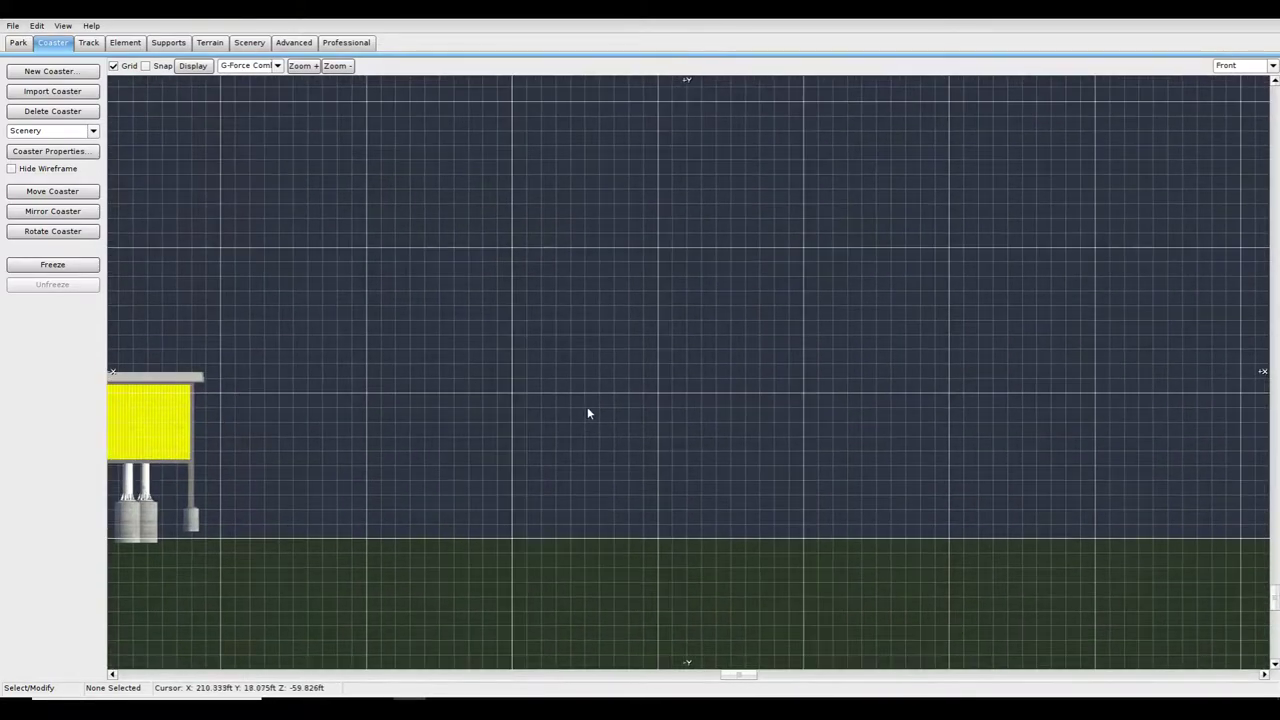
{"action": "scroll", "coordinate": [587, 413], "scroll_direction": "up", "scroll_amount": 2}
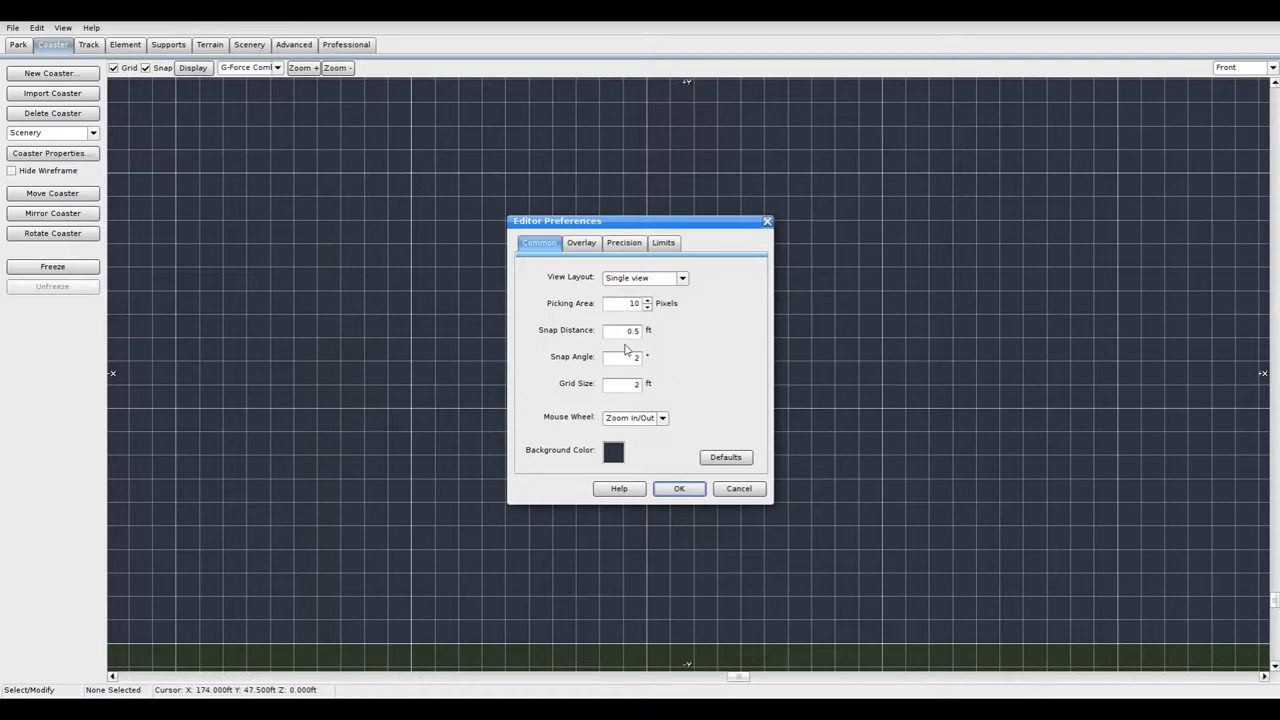
{"action": "left_click", "coordinate": [680, 489]}
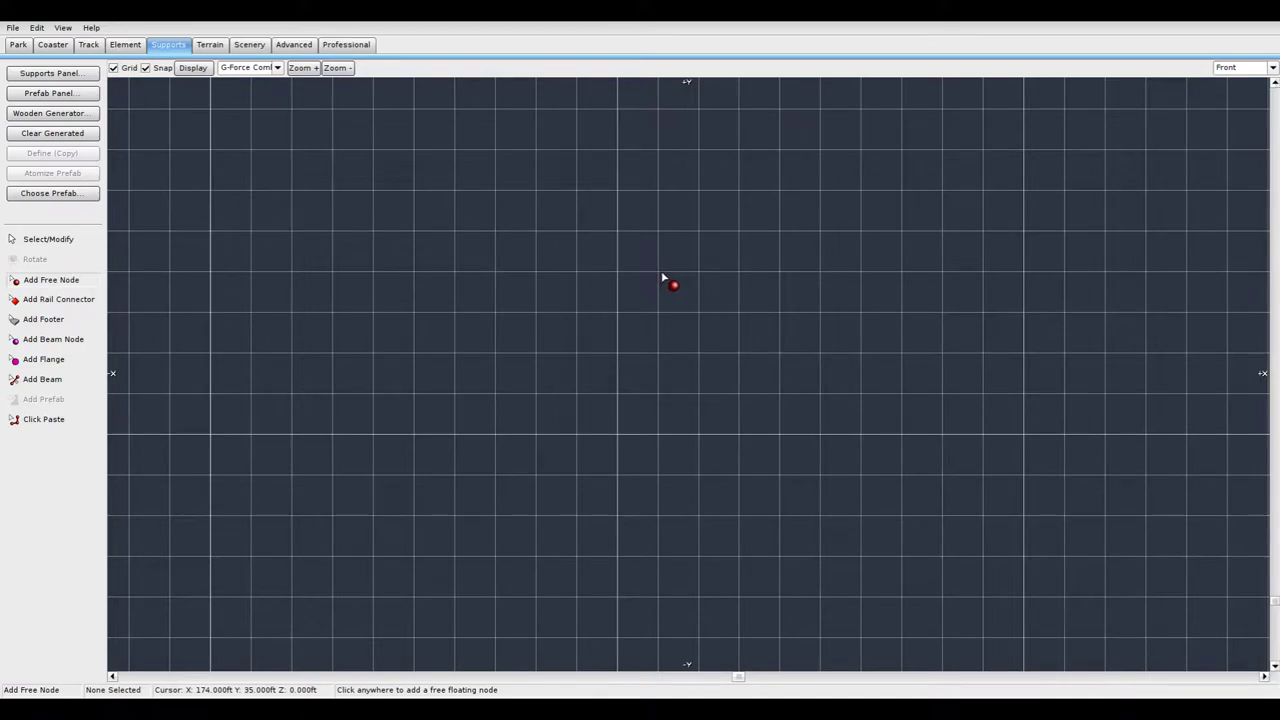
Place two free nodes in the empty area, one 4 ft directly above the other.
{"action": "left_click", "coordinate": [660, 263]}
{"action": "right_click_drag", "start_coordinate": [706, 364], "coordinate": [706, 430]}
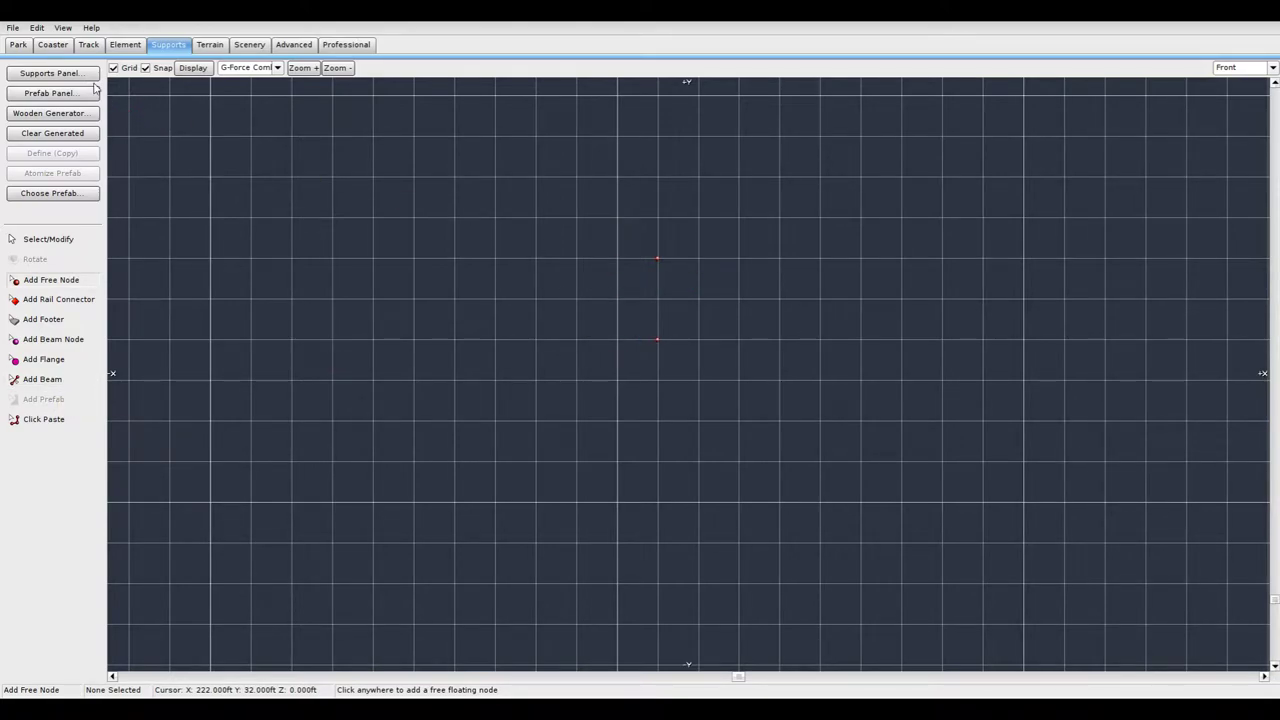
Choose Custom Pipe as the beam type in the support properties.
{"action": "left_click", "coordinate": [50, 73]}
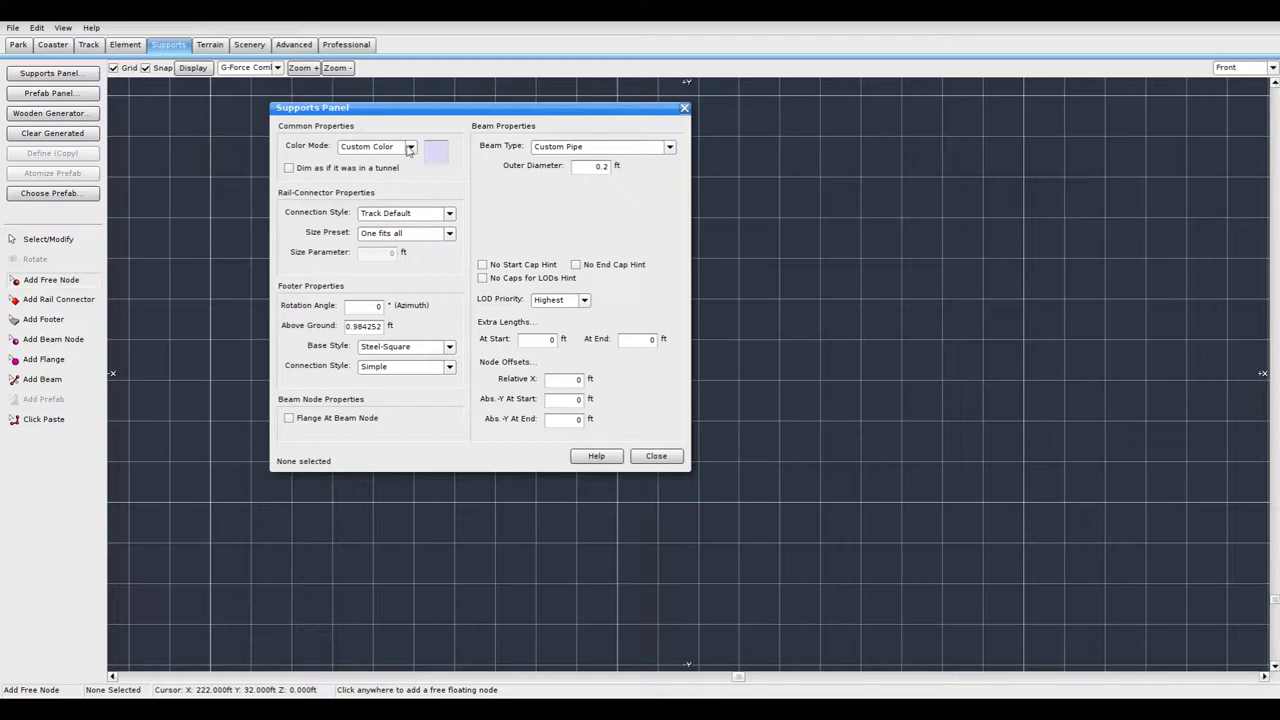
{"action": "left_click", "coordinate": [550, 148]}
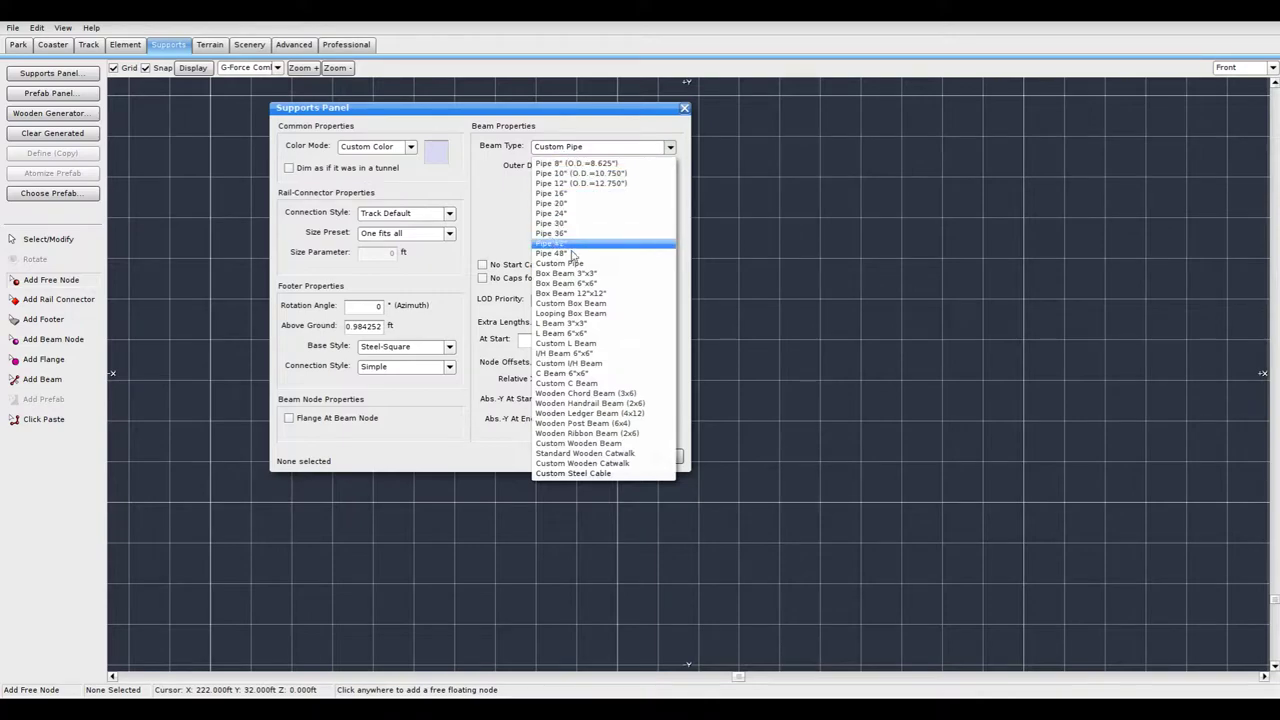
{"action": "left_click", "coordinate": [576, 265]}
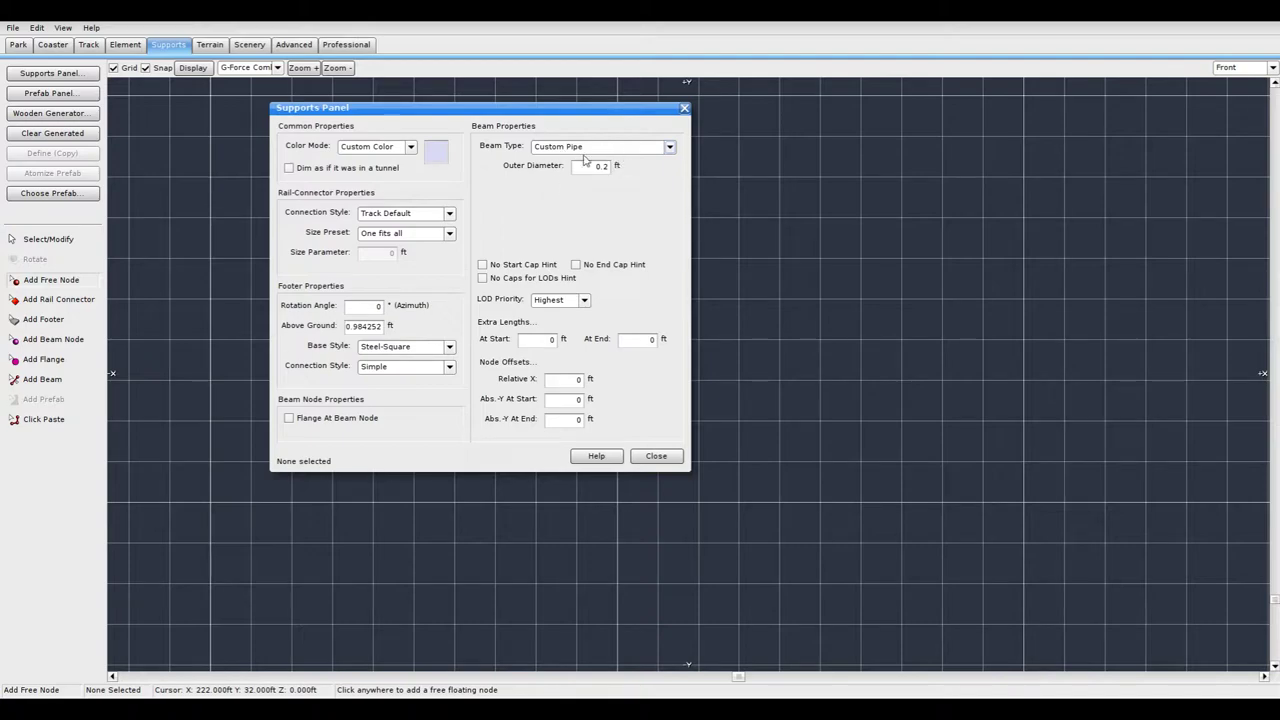
Use Custom Color mode with a pale lavender for the supports and close the support properties.
{"action": "left_click", "coordinate": [392, 149]}
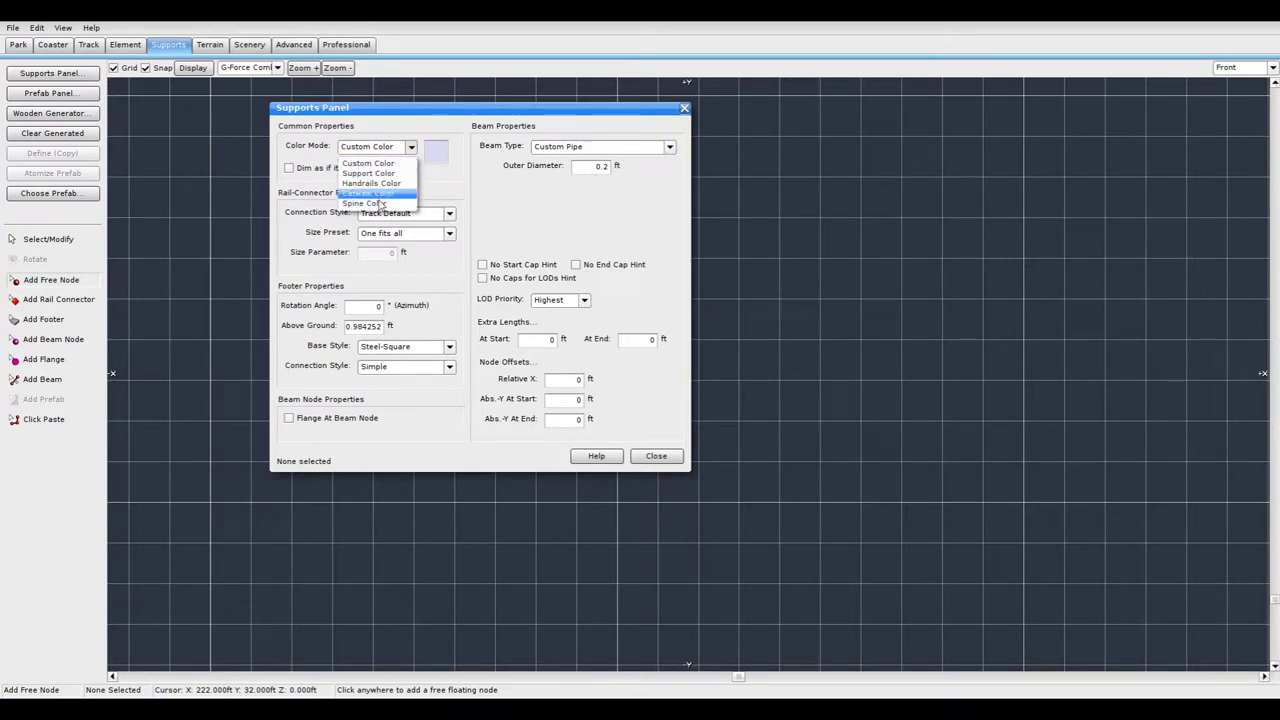
{"action": "left_click", "coordinate": [368, 164]}
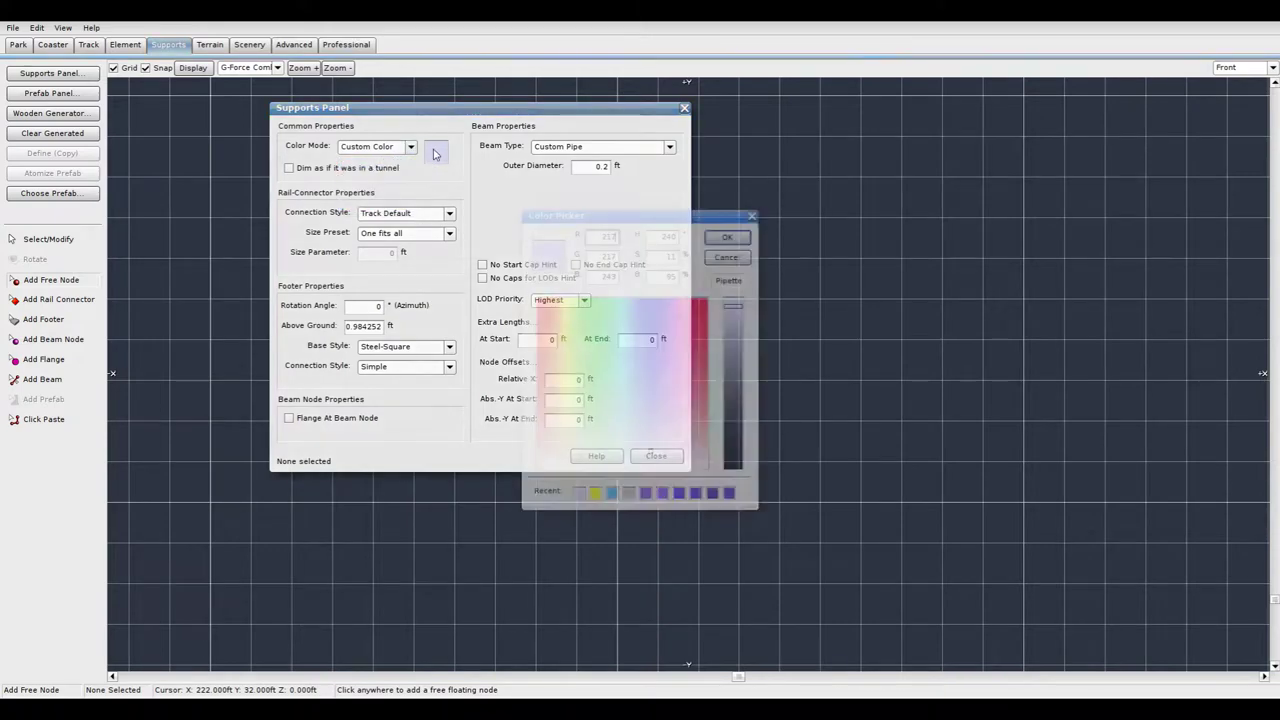
{"action": "left_click", "coordinate": [436, 152]}
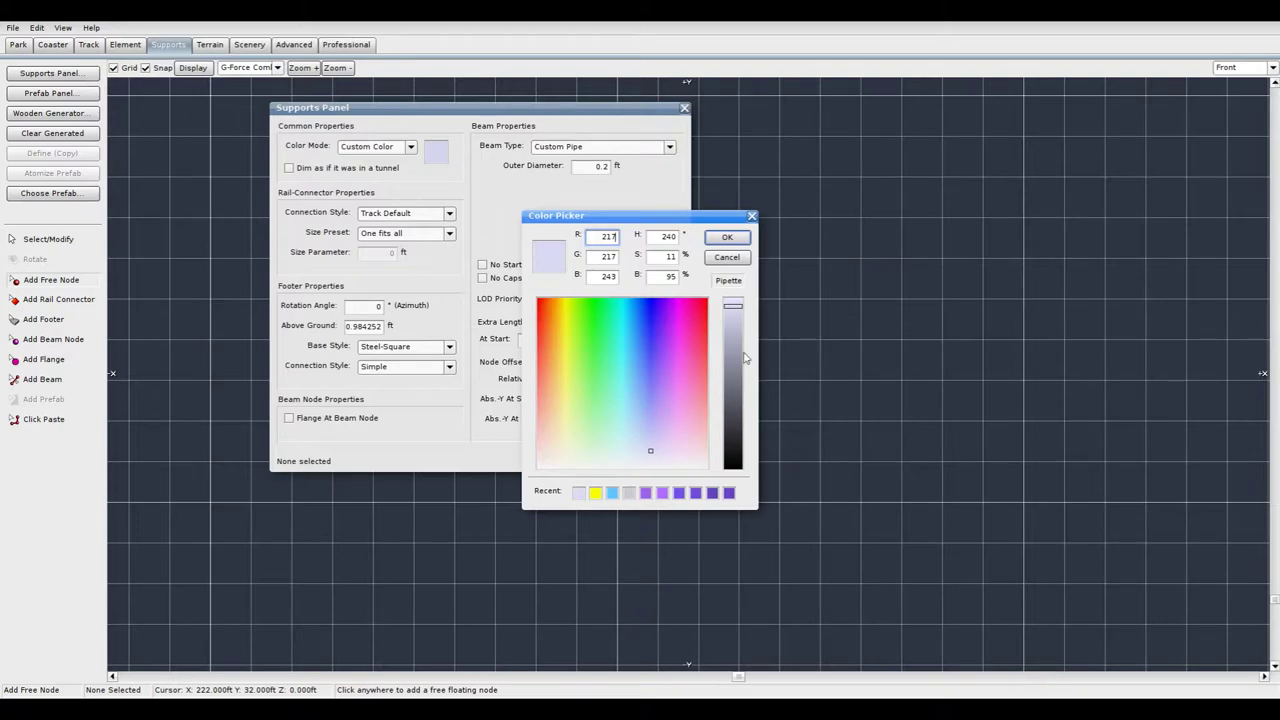
{"action": "left_click", "coordinate": [648, 455]}
{"action": "left_click", "coordinate": [648, 452]}
{"action": "left_click", "coordinate": [727, 240]}
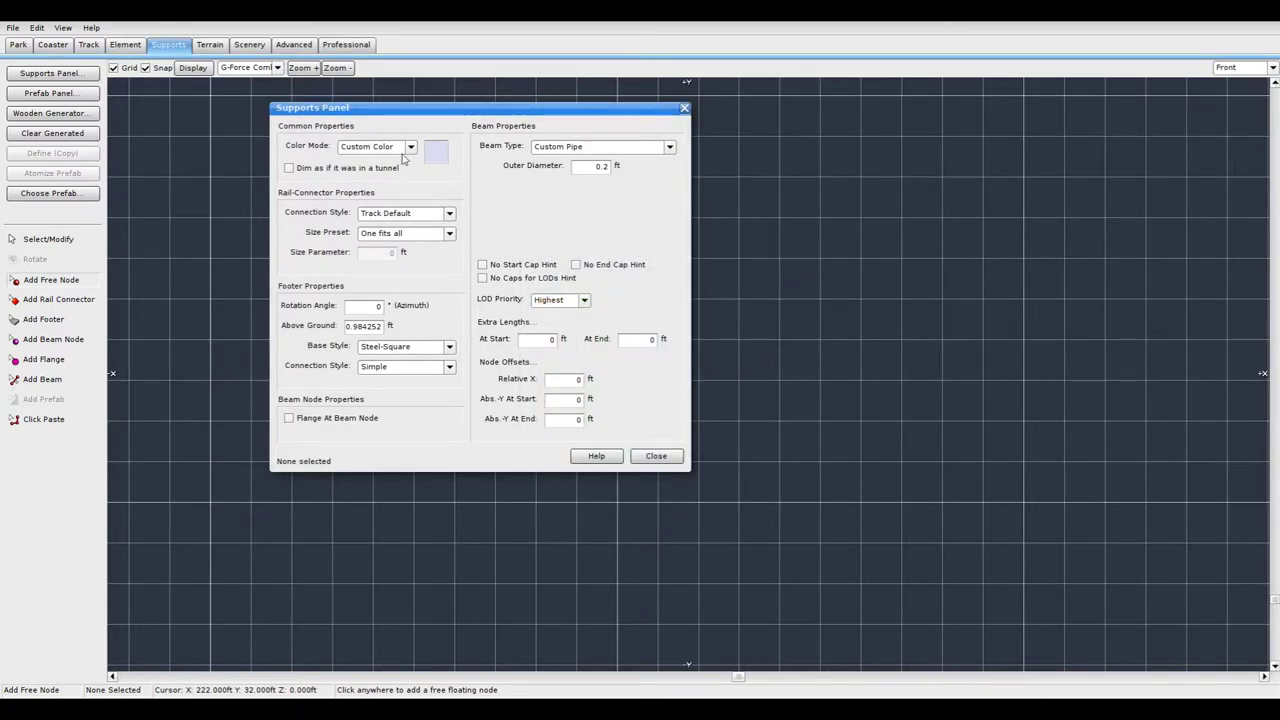
{"action": "left_click", "coordinate": [543, 342]}
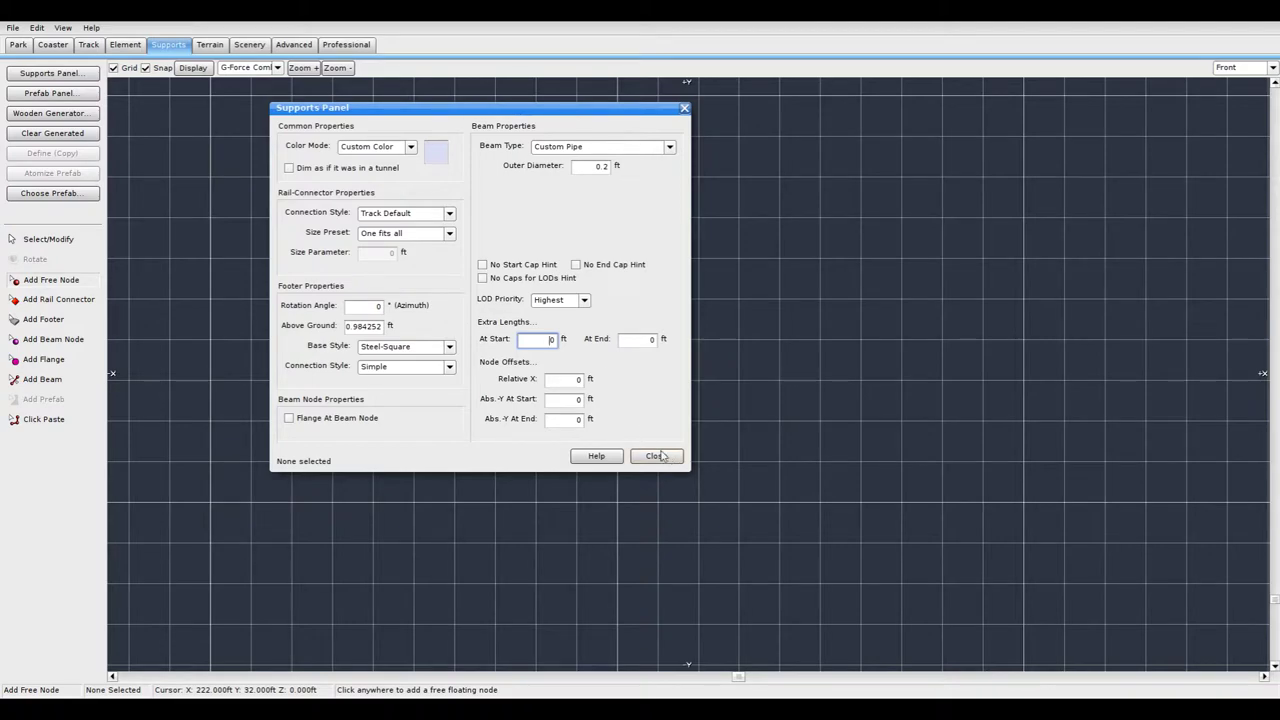
{"action": "left_click", "coordinate": [576, 380]}
{"action": "left_click", "coordinate": [645, 457]}
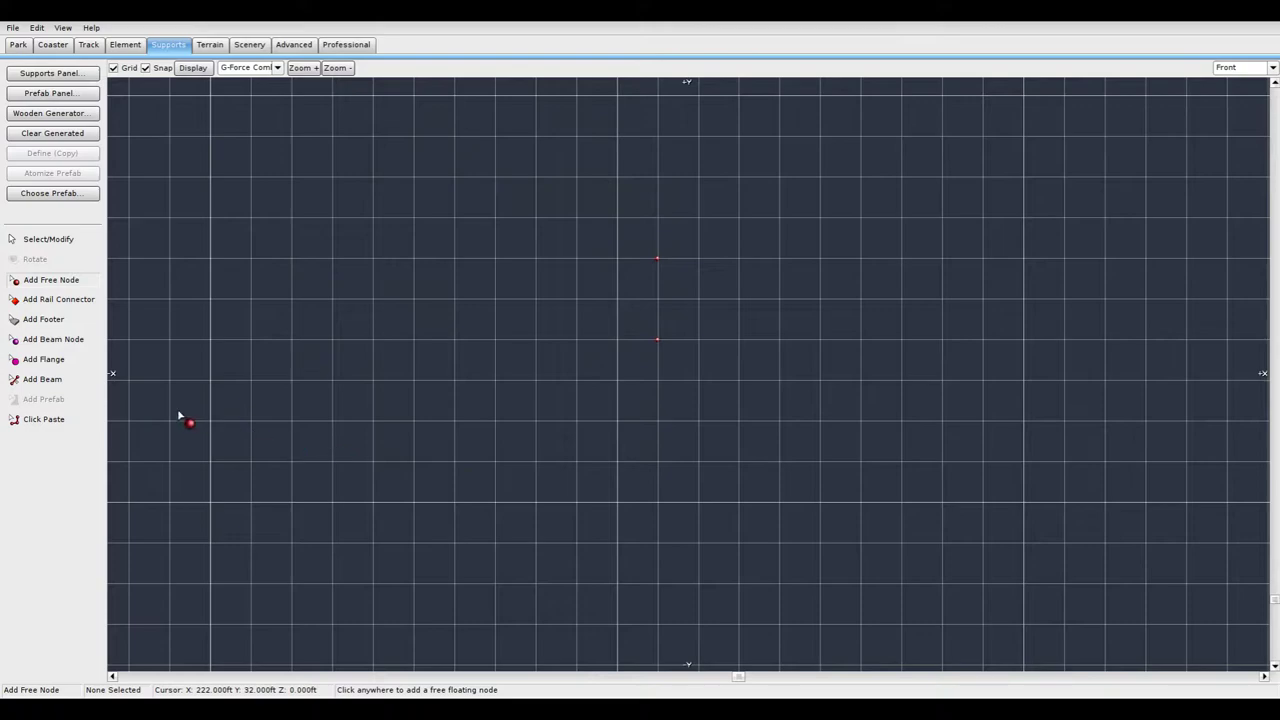
Connect the two free nodes with a beam and add a beam node at its midpoint.
{"action": "left_click", "coordinate": [60, 382]}
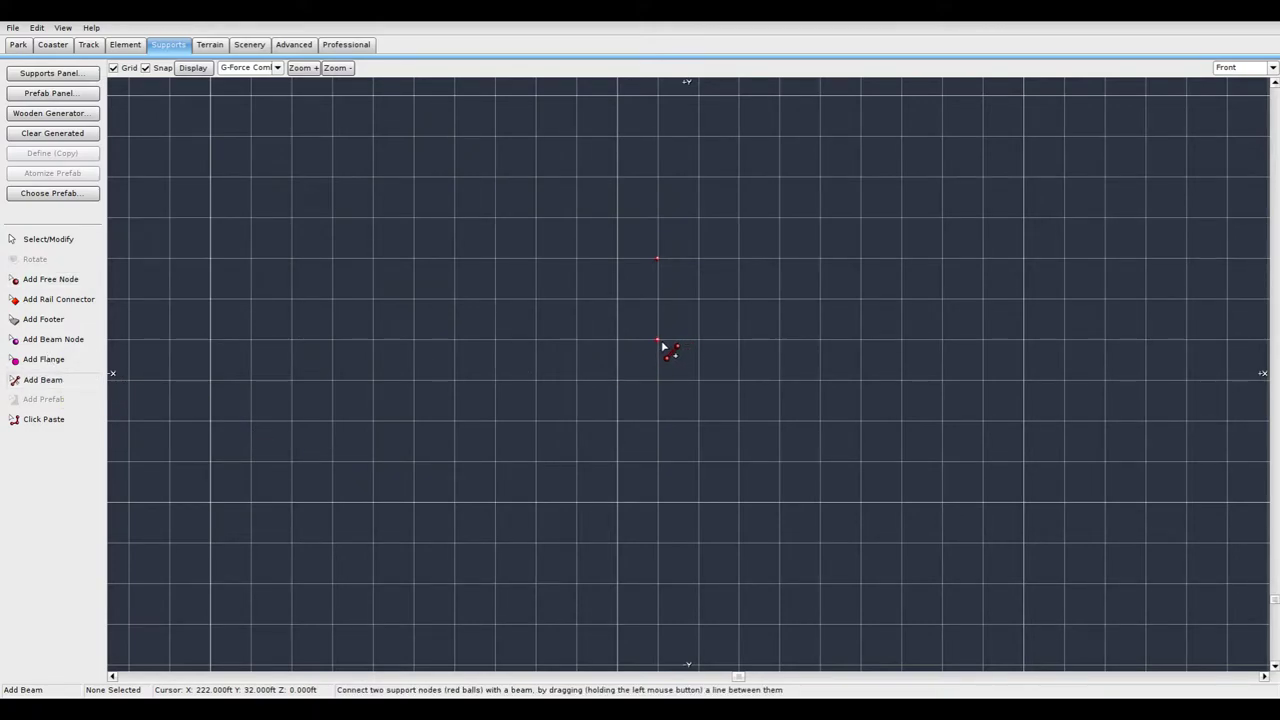
{"action": "left_click_drag", "start_coordinate": [662, 343], "coordinate": [664, 266]}
{"action": "left_click", "coordinate": [67, 343]}
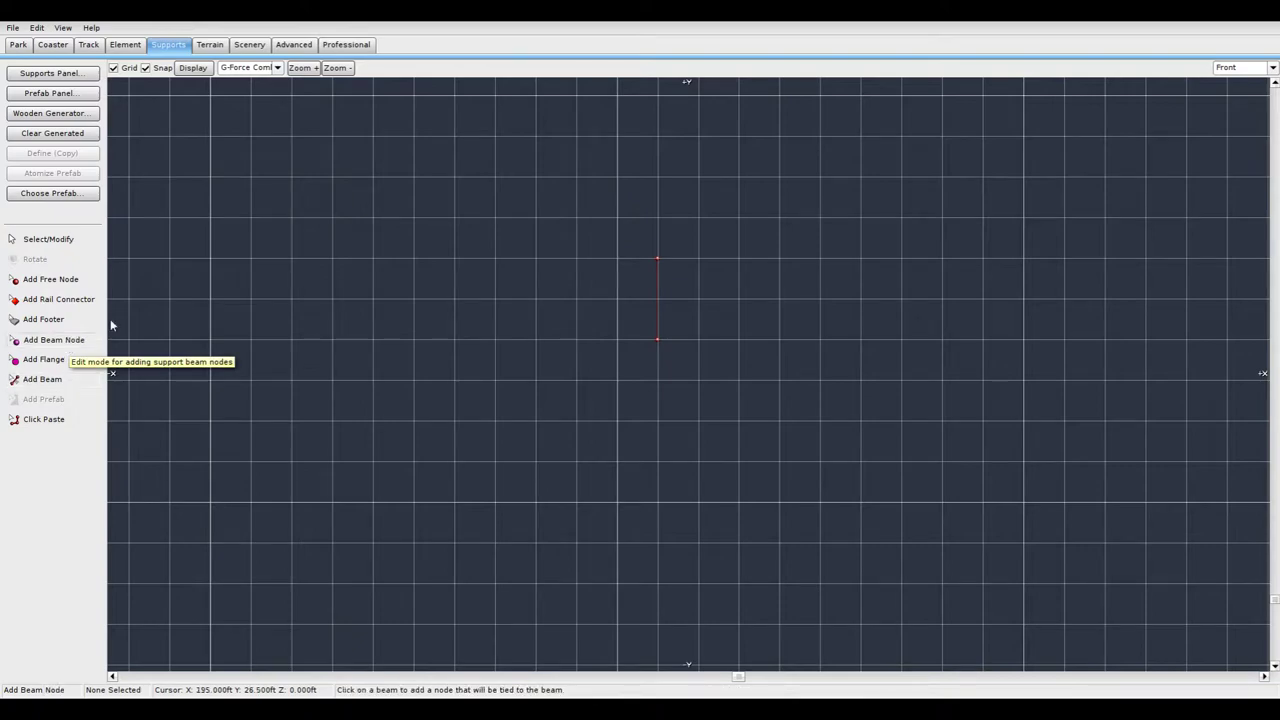
{"action": "left_click", "coordinate": [659, 302]}
Move the beam node slightly above the beam's midpoint and deselect it.
{"action": "left_click", "coordinate": [45, 240]}
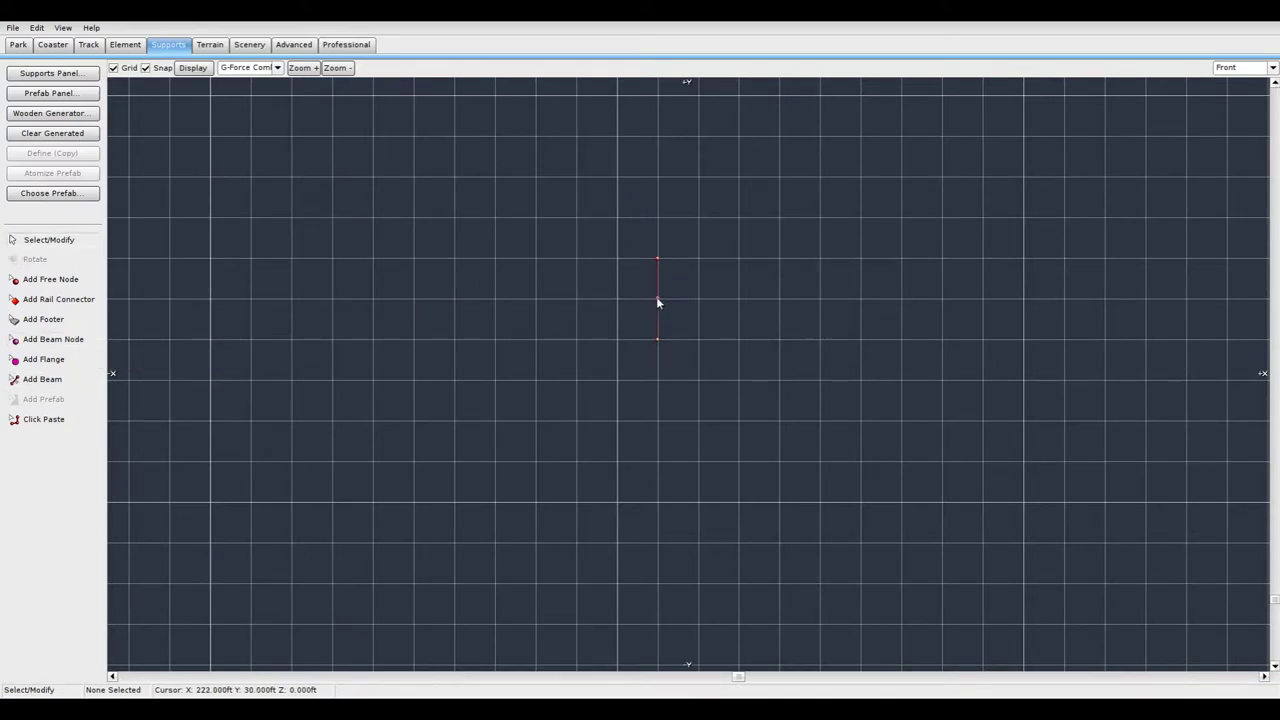
{"action": "left_click", "coordinate": [657, 299]}
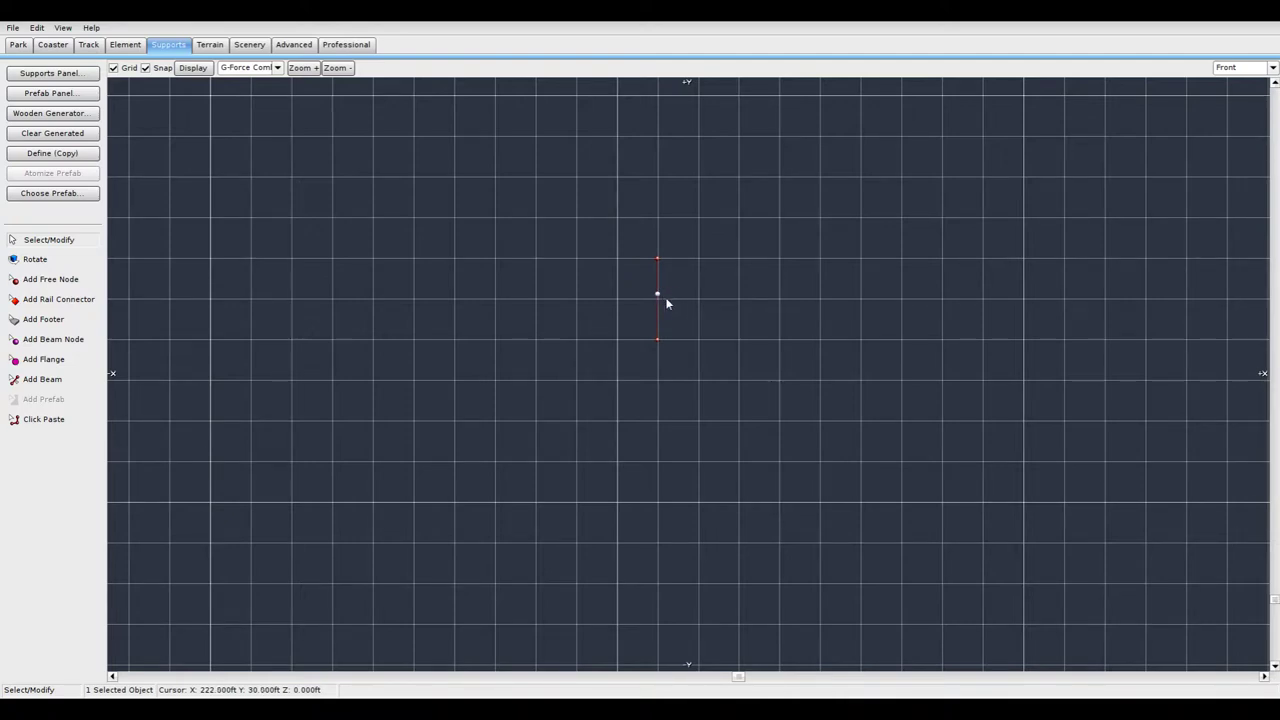
{"action": "left_click", "coordinate": [713, 294]}
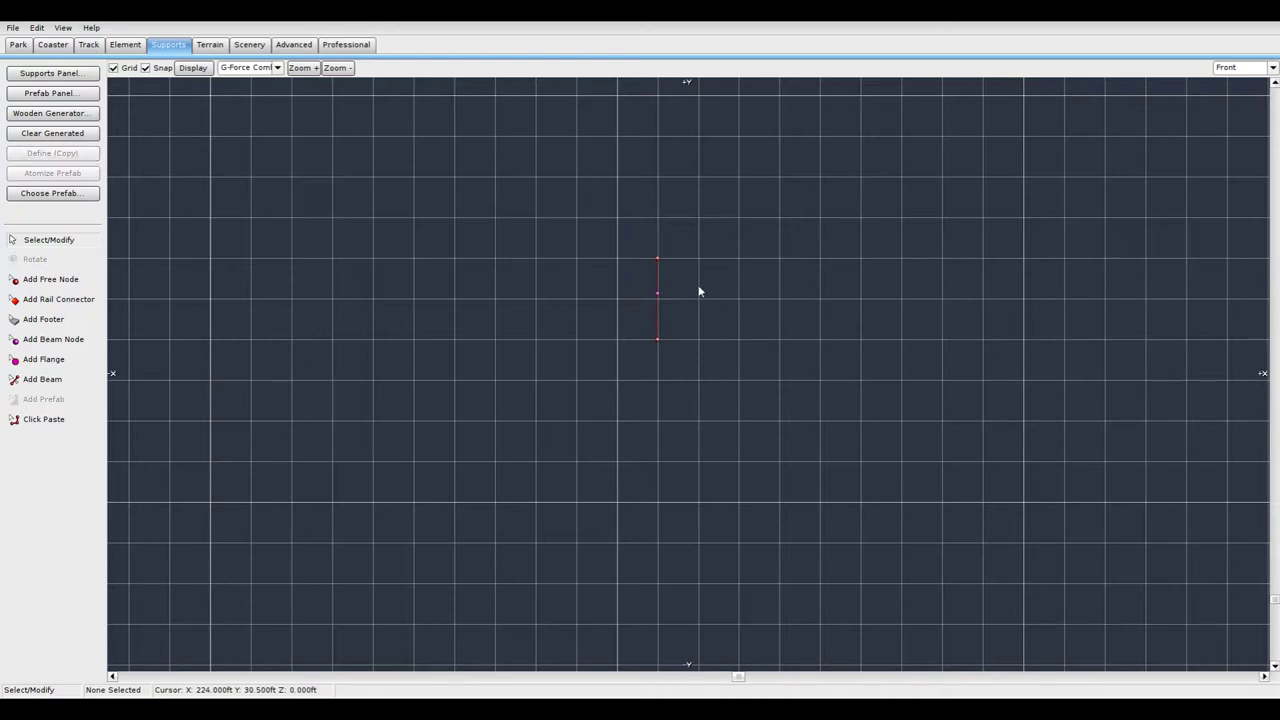
Select the beam with all three of its nodes and define the selection as a copy.
{"action": "left_click_drag", "start_coordinate": [719, 217], "coordinate": [636, 378]}
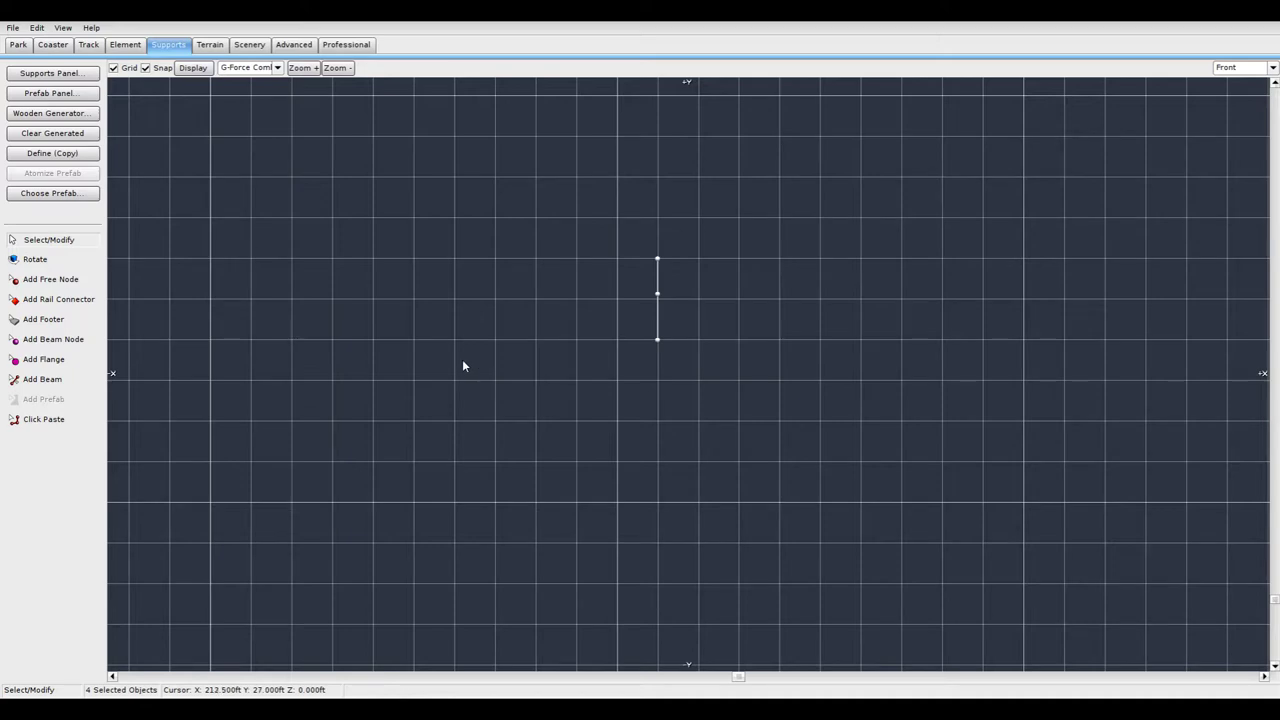
{"action": "left_click", "coordinate": [54, 156]}
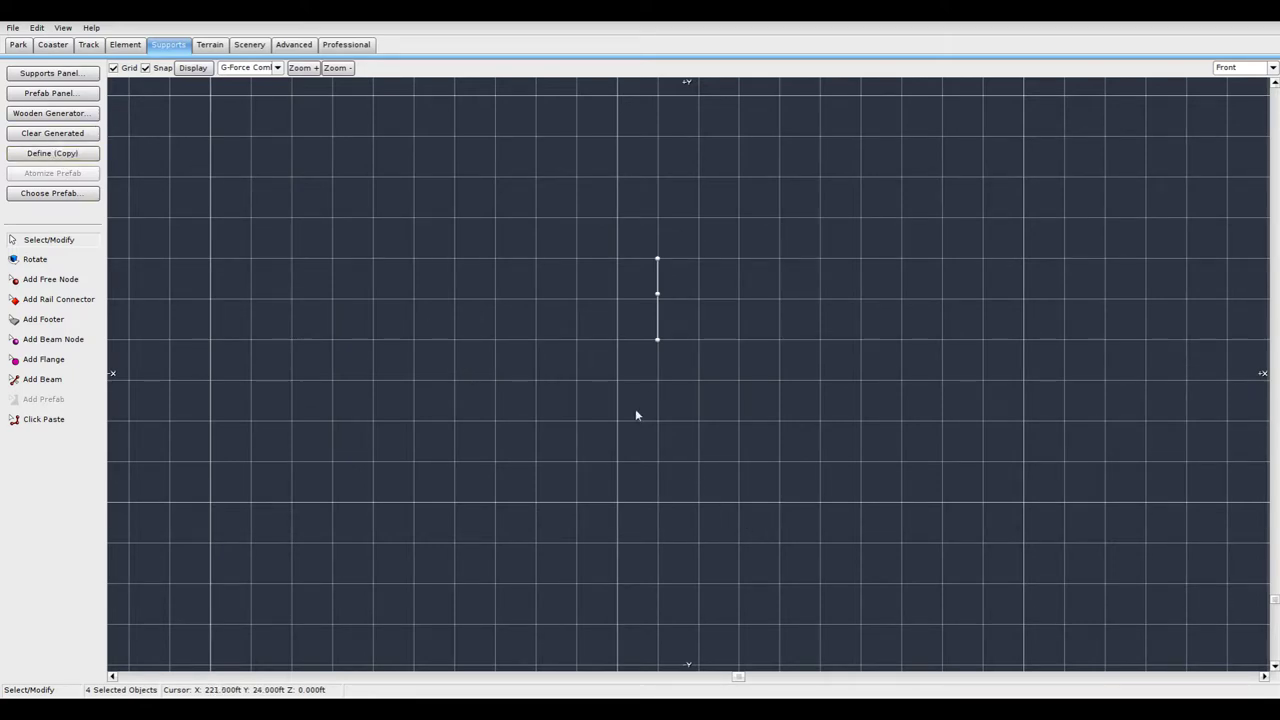
Add a free node well away from the beam at the height of its middle section and select it.
{"action": "left_click", "coordinate": [51, 283]}
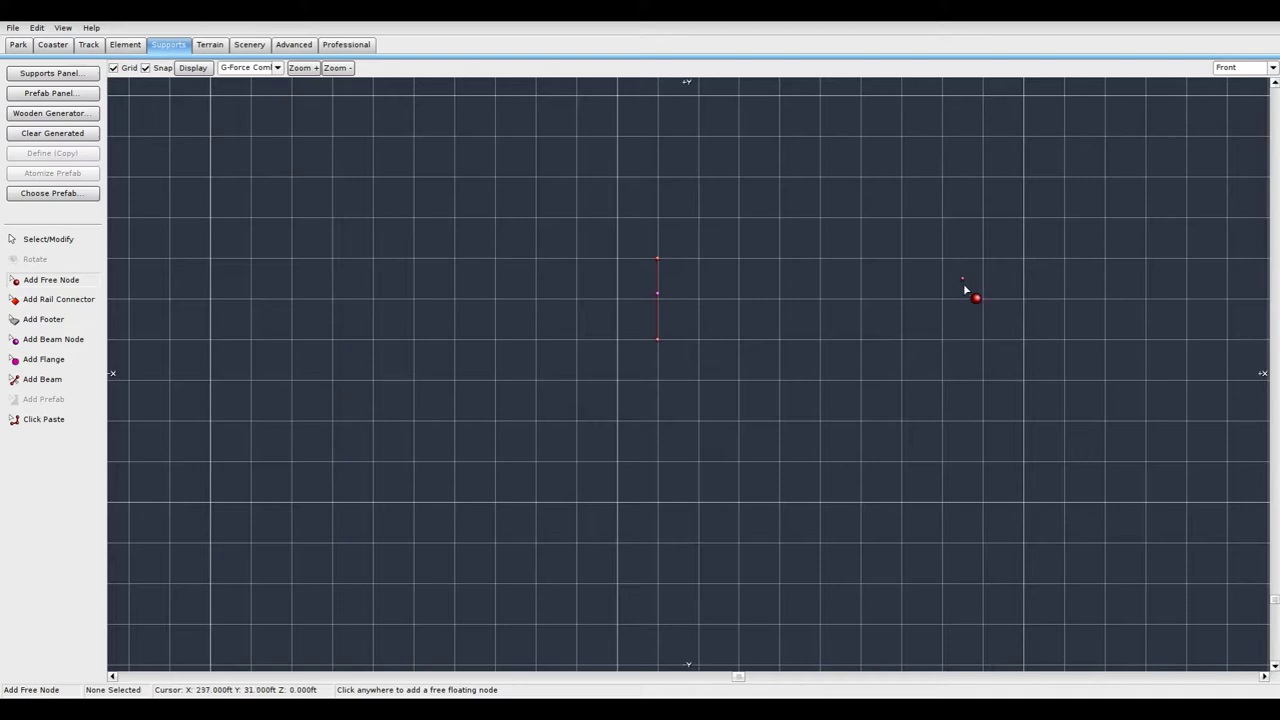
{"action": "left_click", "coordinate": [48, 240]}
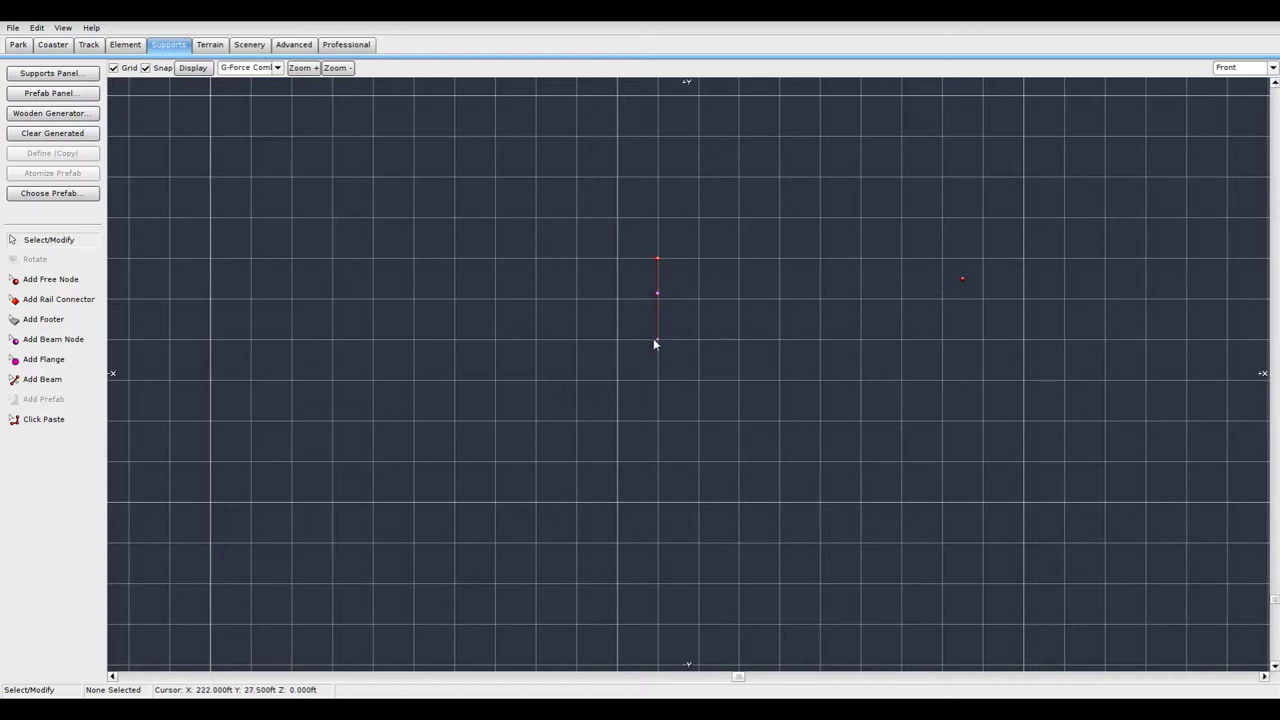
{"action": "left_click", "coordinate": [962, 280]}
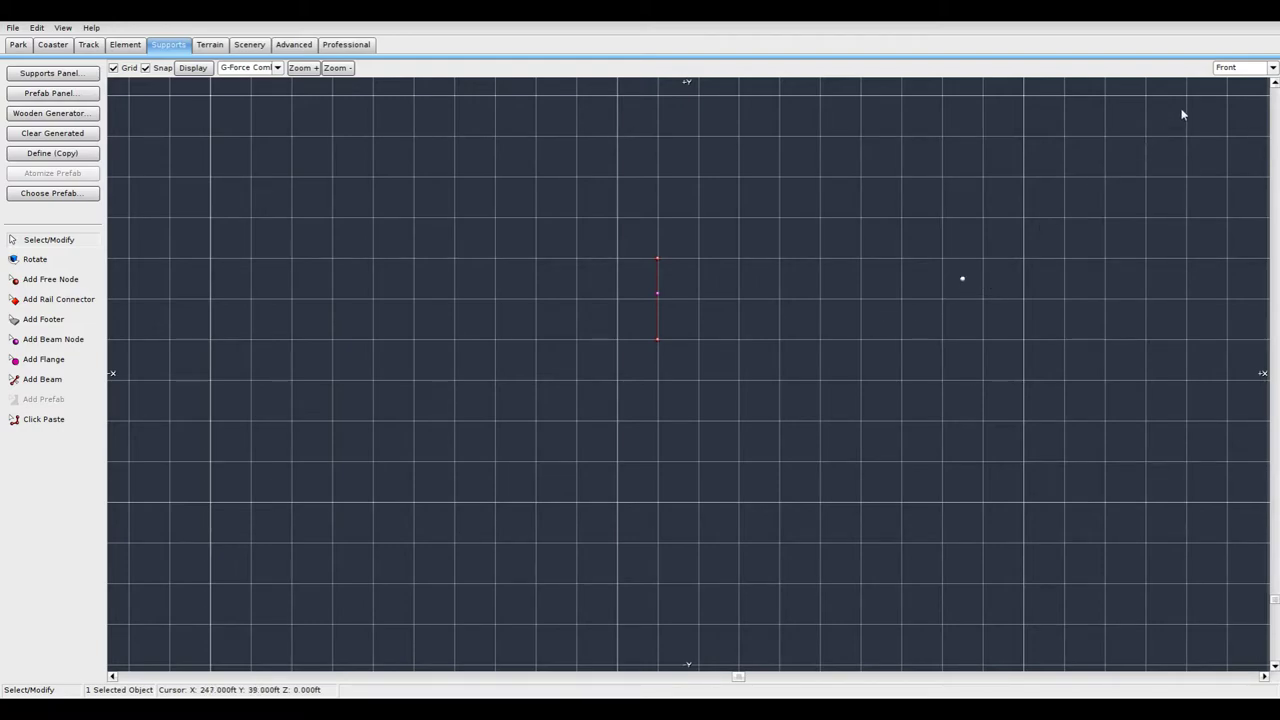
From the top view, move the beam post and free node beside the transfer track near the station, and shift the free node slightly.
{"action": "left_click", "coordinate": [1238, 68]}
{"action": "left_click", "coordinate": [1224, 88]}
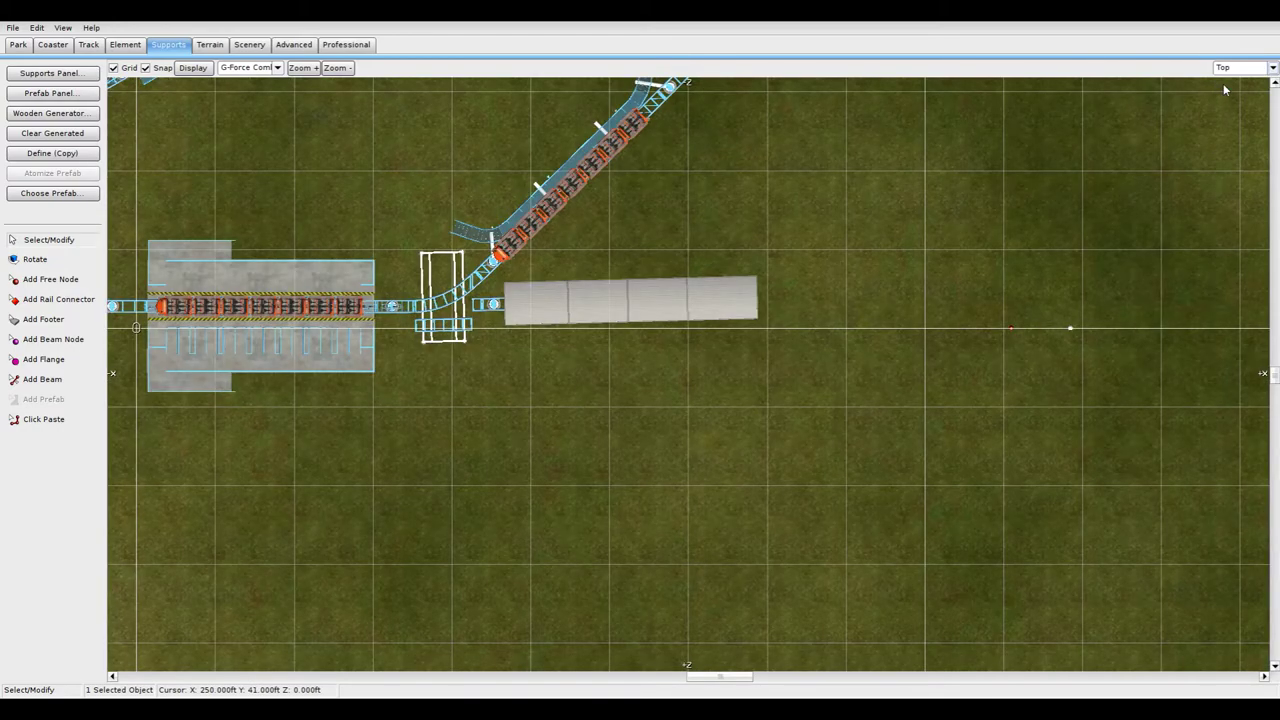
{"action": "scroll", "coordinate": [1141, 144], "scroll_direction": "down", "scroll_amount": 5}
{"action": "scroll", "coordinate": [824, 332], "scroll_direction": "up", "scroll_amount": 2}
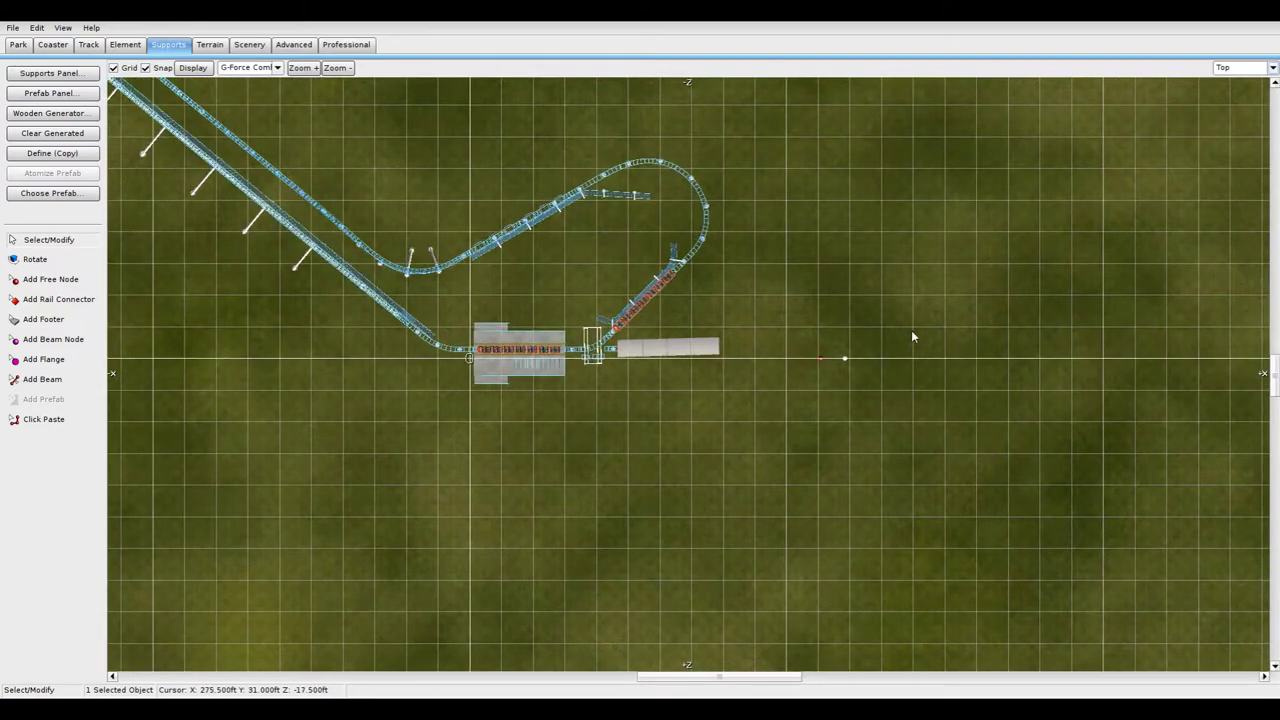
{"action": "left_click_drag", "start_coordinate": [905, 325], "coordinate": [606, 365]}
{"action": "scroll", "coordinate": [605, 390], "scroll_direction": "up", "scroll_amount": 4}
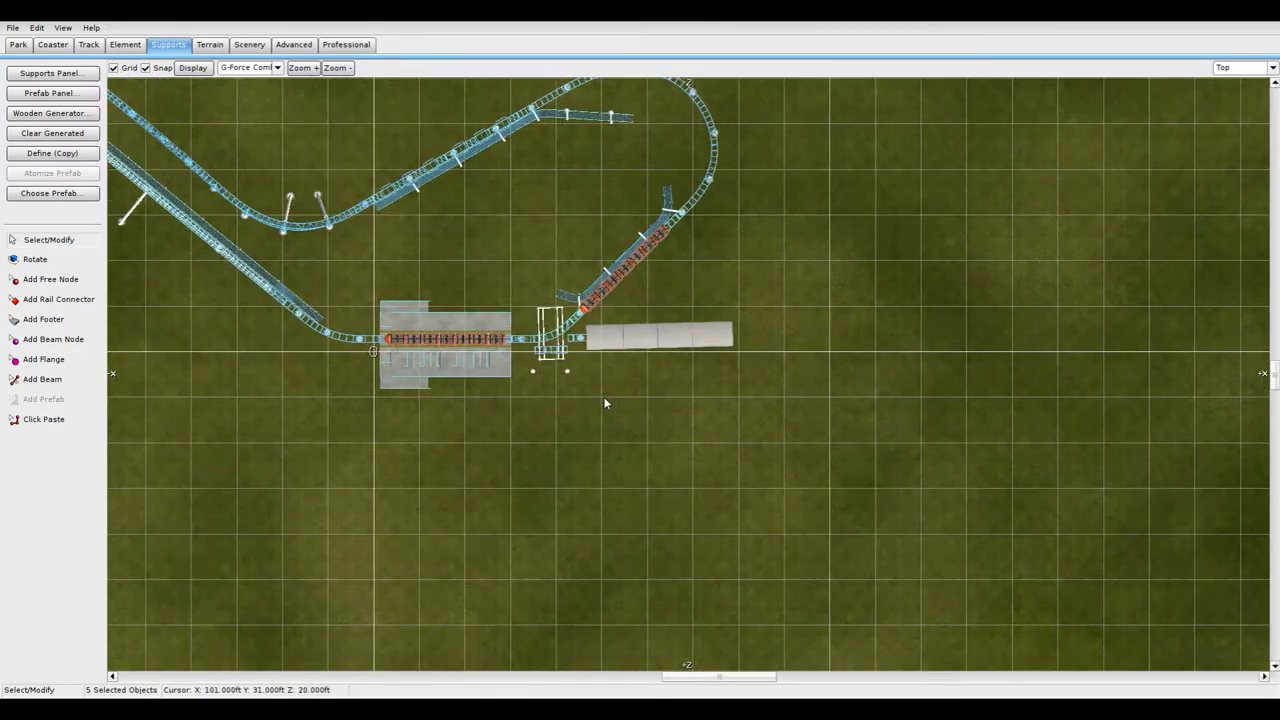
{"action": "scroll", "coordinate": [800, 375], "scroll_direction": "up", "scroll_amount": 2}
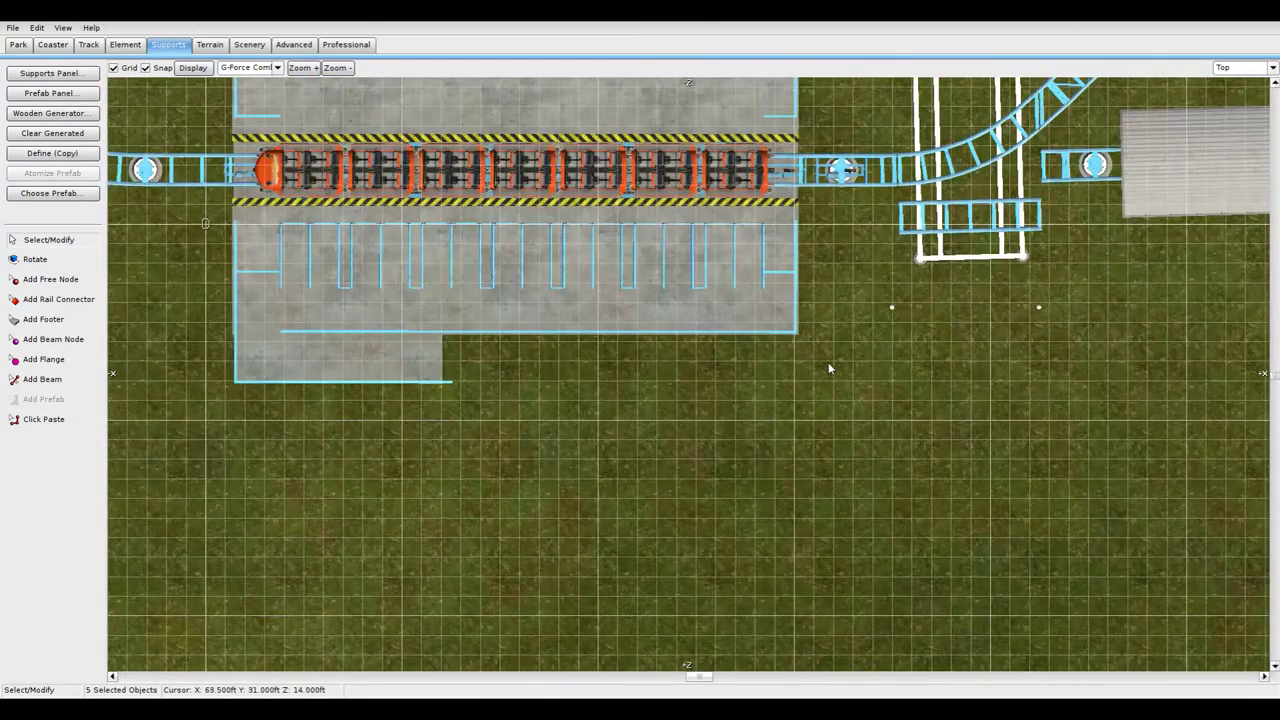
{"action": "left_click", "coordinate": [1017, 308]}
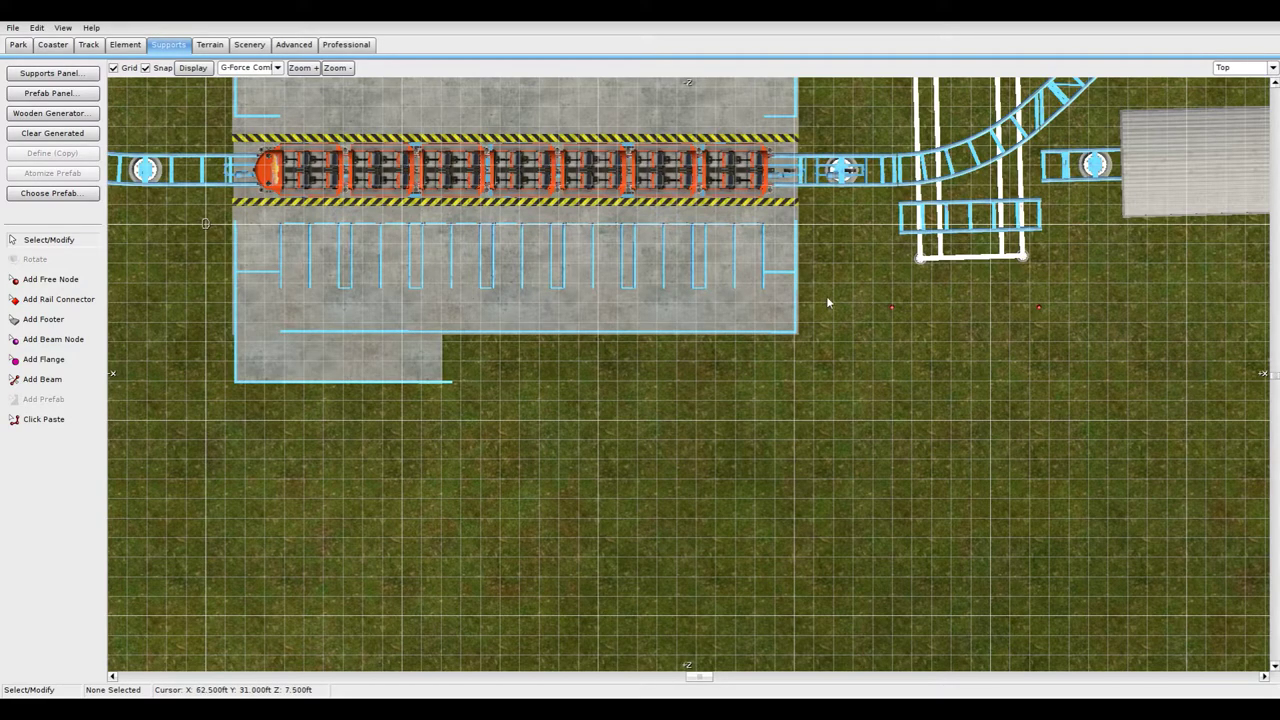
{"action": "left_click", "coordinate": [1039, 306]}
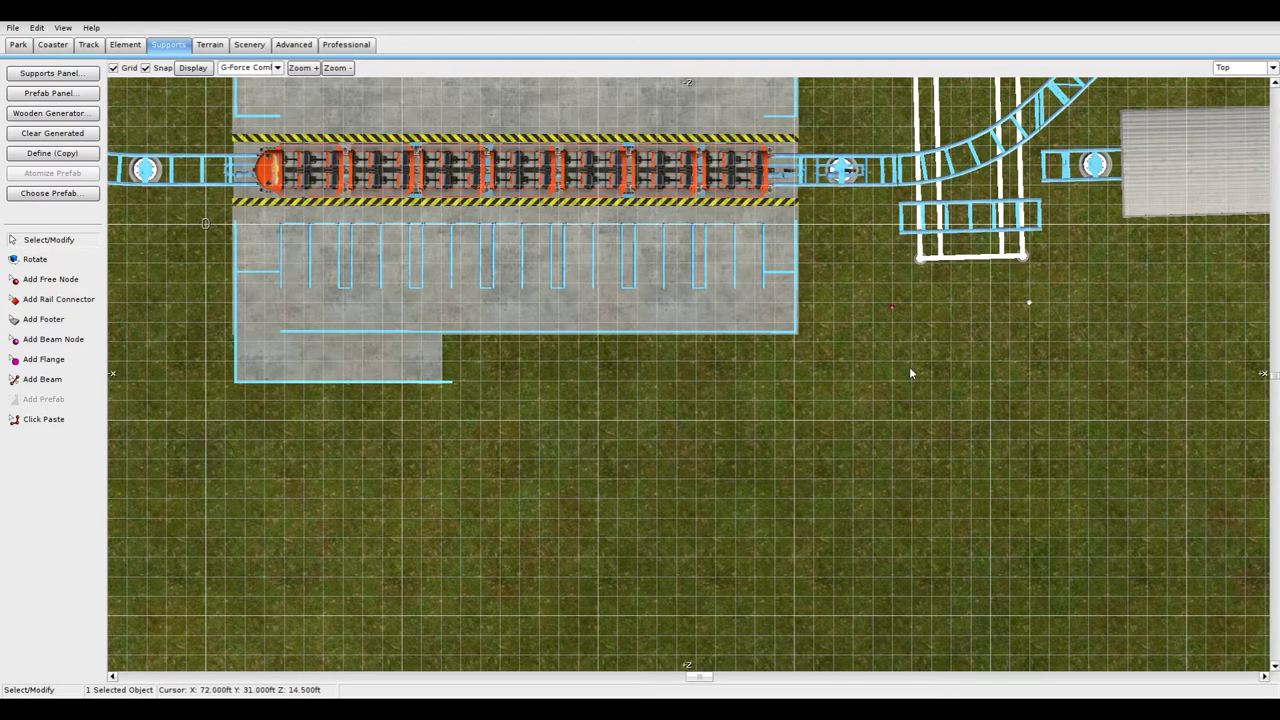
Paste nine copies of the post in a row 4 ft apart at Z 16 ft, starting beside the end of the lower platform railing.
{"action": "scroll", "coordinate": [425, 419], "scroll_direction": "up", "scroll_amount": 2}
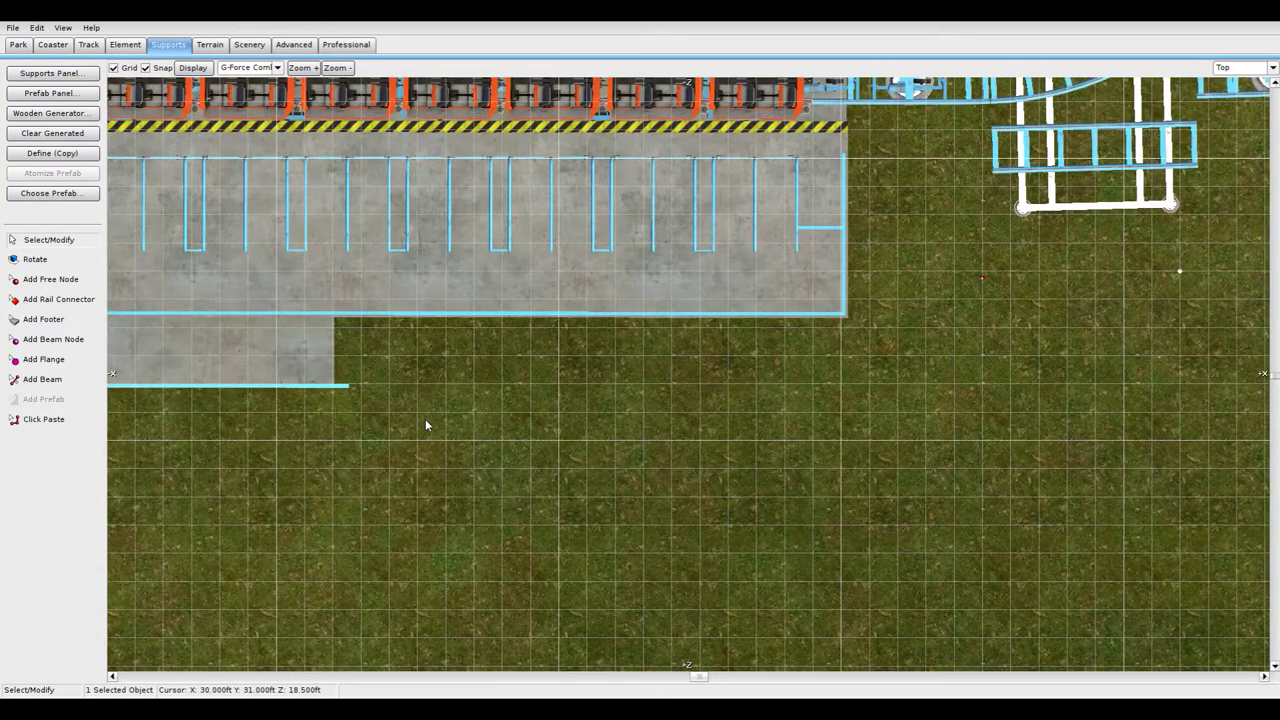
{"action": "middle_click_drag", "start_coordinate": [425, 419], "coordinate": [629, 458]}
{"action": "scroll", "coordinate": [527, 428], "scroll_direction": "up", "scroll_amount": 2}
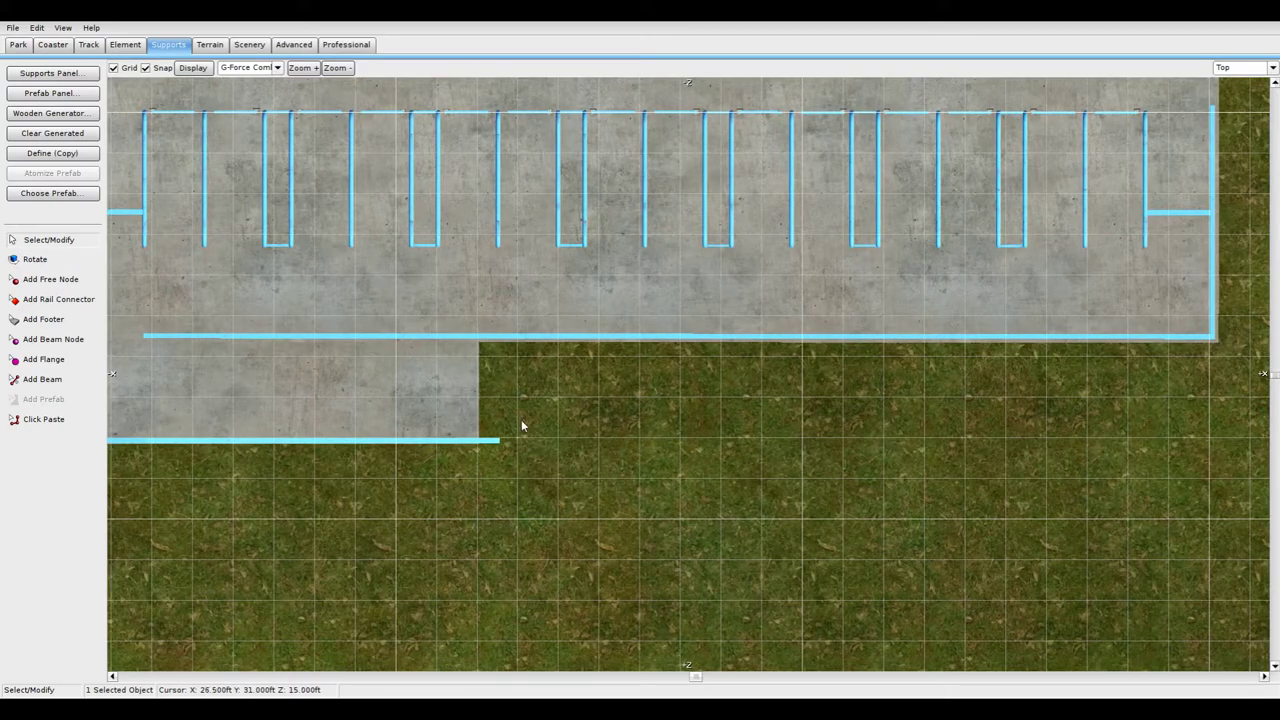
{"action": "left_click", "coordinate": [53, 424]}
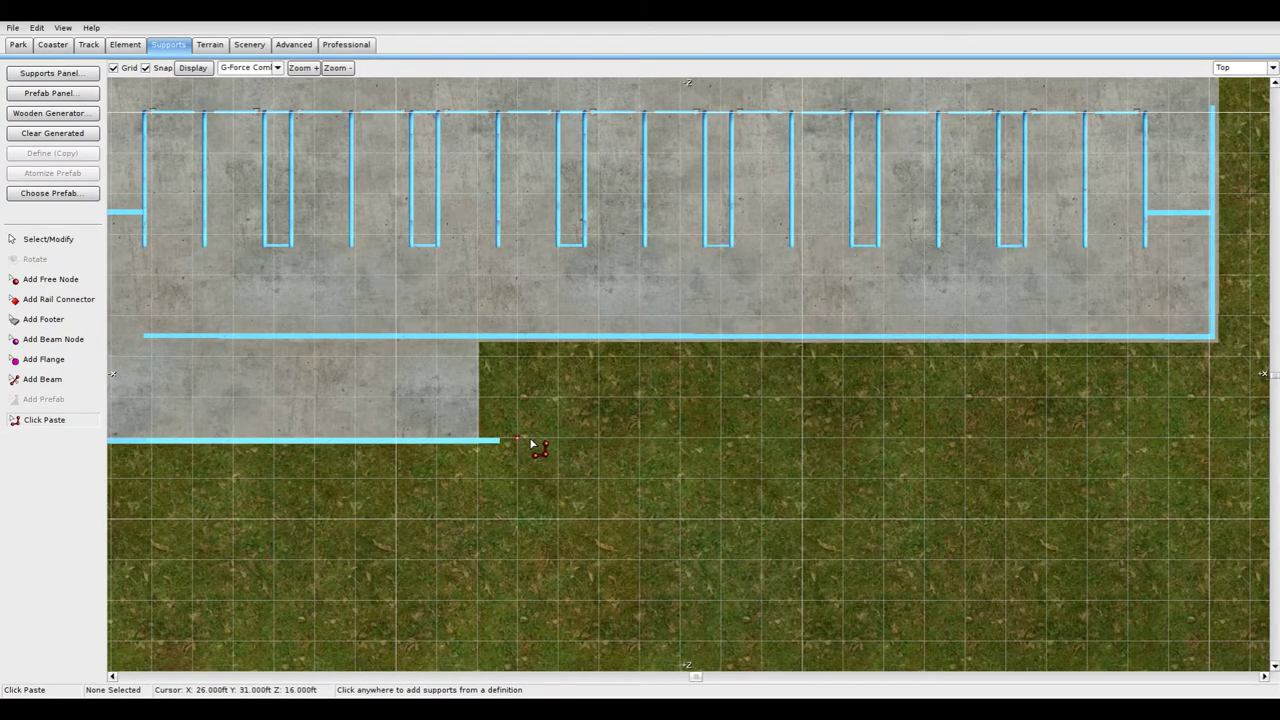
{"action": "left_click", "coordinate": [601, 442]}
{"action": "left_click", "coordinate": [683, 442]}
{"action": "left_click", "coordinate": [764, 443]}
{"action": "left_click", "coordinate": [846, 443]}
{"action": "left_click", "coordinate": [927, 445]}
{"action": "left_click", "coordinate": [1011, 443]}
{"action": "left_click", "coordinate": [1090, 444]}
Paste a second row of nine posts at Z 12 ft, aligned with the first row and spaced 4 ft apart.
{"action": "left_click", "coordinate": [1173, 362]}
{"action": "scroll", "coordinate": [958, 395], "scroll_direction": "down", "scroll_amount": 3}
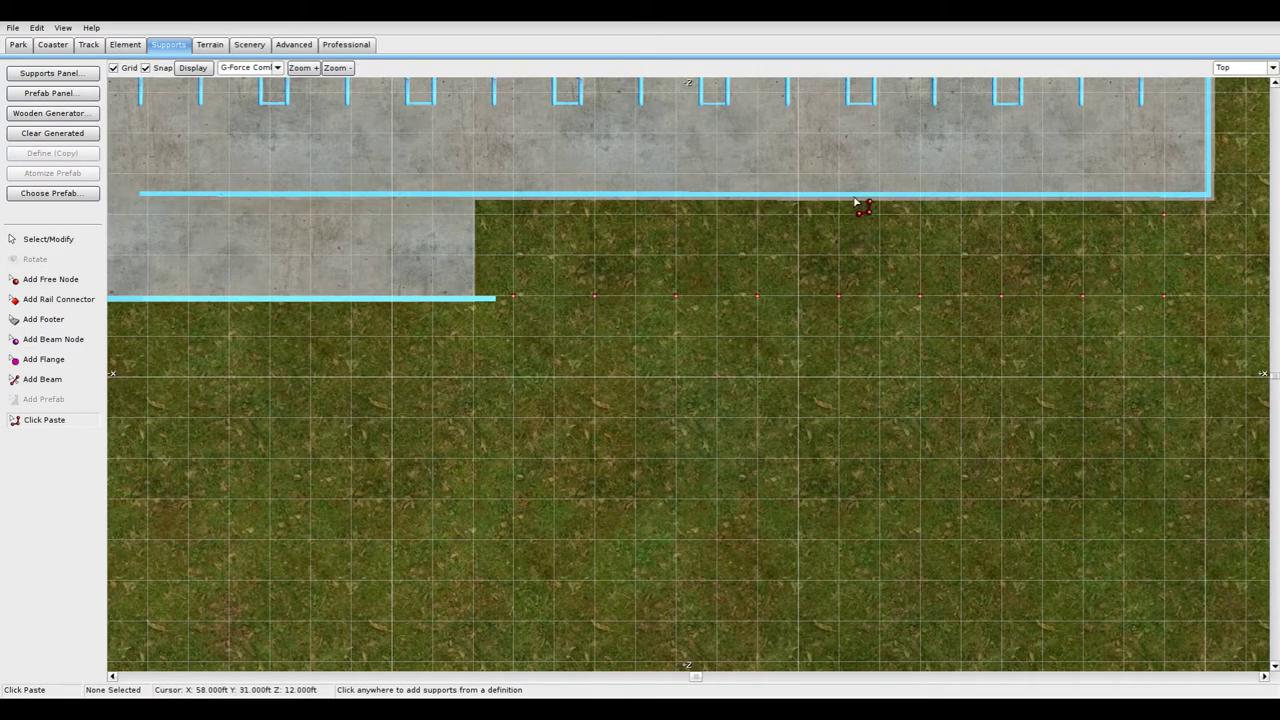
{"action": "left_click", "coordinate": [1082, 215]}
{"action": "left_click", "coordinate": [1001, 215]}
{"action": "left_click", "coordinate": [920, 215]}
{"action": "left_click", "coordinate": [838, 215]}
{"action": "left_click", "coordinate": [757, 215]}
{"action": "left_click", "coordinate": [676, 215]}
{"action": "left_click", "coordinate": [595, 215]}
{"action": "left_click", "coordinate": [513, 214]}
Paste four more aligned rows of nine posts at 4 ft spacing, extending the grid away from the station to Z 32 ft.
{"action": "left_click_drag", "start_coordinate": [1168, 369], "coordinate": [560, 388]}
{"action": "mouse_move", "coordinate": [437, 384]}
{"action": "left_mouse_down"}
{"action": "mouse_move", "coordinate": [680, 463]}
{"action": "mouse_move", "coordinate": [1086, 466]}
{"action": "mouse_move", "coordinate": [1169, 537]}
{"action": "mouse_move", "coordinate": [603, 549]}
{"action": "mouse_move", "coordinate": [498, 572]}
{"action": "mouse_move", "coordinate": [603, 625]}
{"action": "mouse_move", "coordinate": [1168, 628]}
{"action": "left_mouse_up"}
{"action": "scroll", "coordinate": [794, 354], "scroll_direction": "down", "scroll_amount": 3}
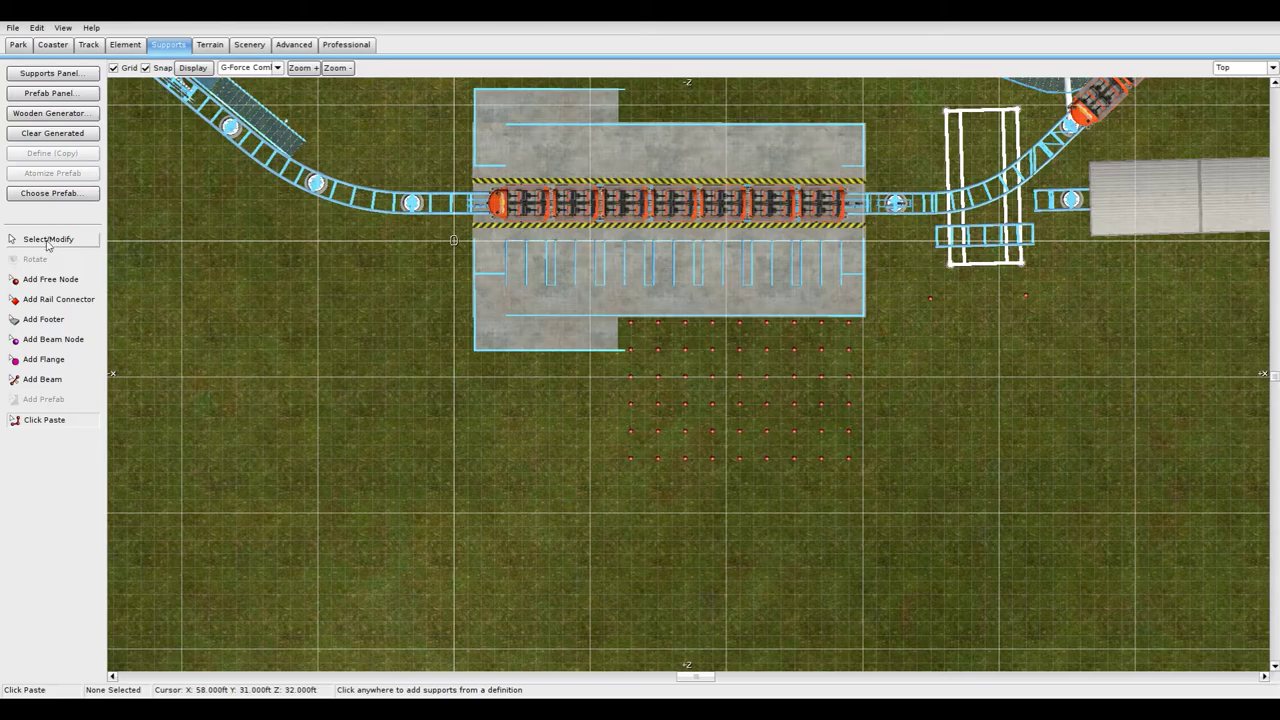
{"action": "left_click", "coordinate": [44, 243]}
In the 3D view, connect the outer row of posts nearest the station with beams along its top and beam nodes.
{"action": "left_click", "coordinate": [1245, 68]}
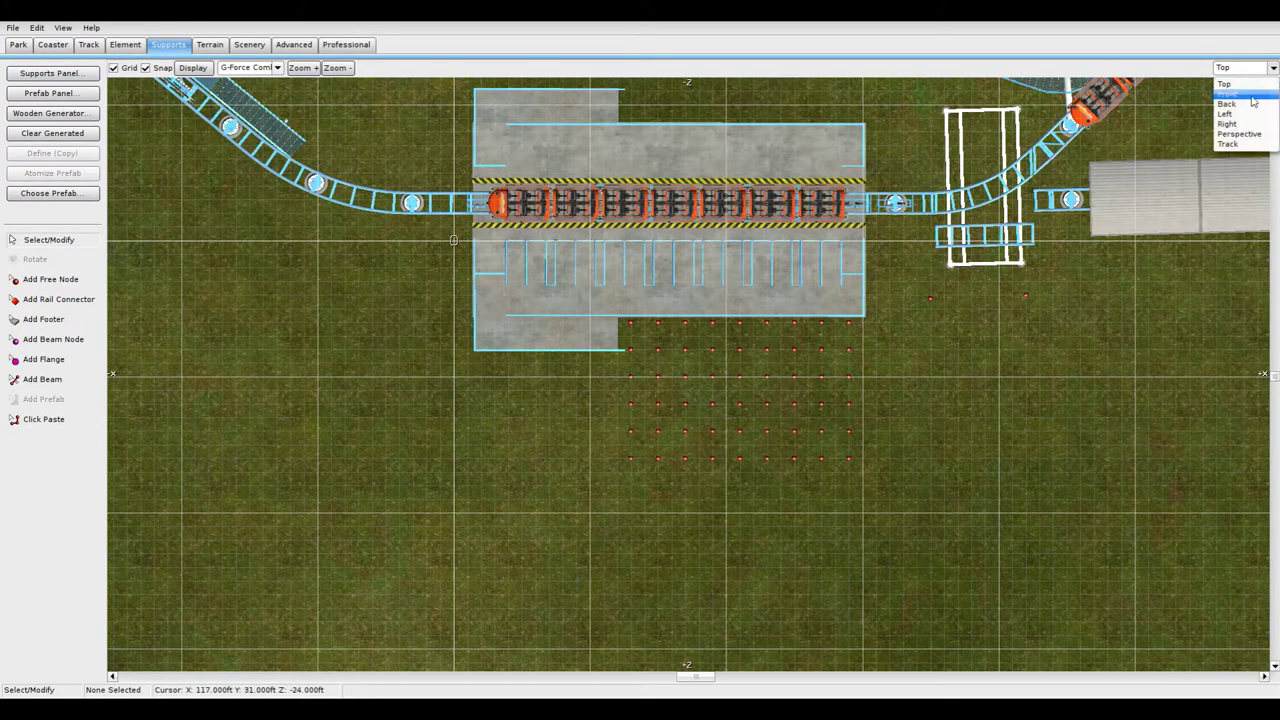
{"action": "left_click", "coordinate": [1260, 134]}
{"action": "right_click_drag", "start_coordinate": [1262, 136], "coordinate": [830, 150]}
{"action": "key", "text": "w"}
{"action": "key", "text": "s"}
{"action": "key", "text": "w"}
{"action": "key", "text": "s"}
{"action": "right_click_drag", "start_coordinate": [568, 283], "coordinate": [568, 253]}
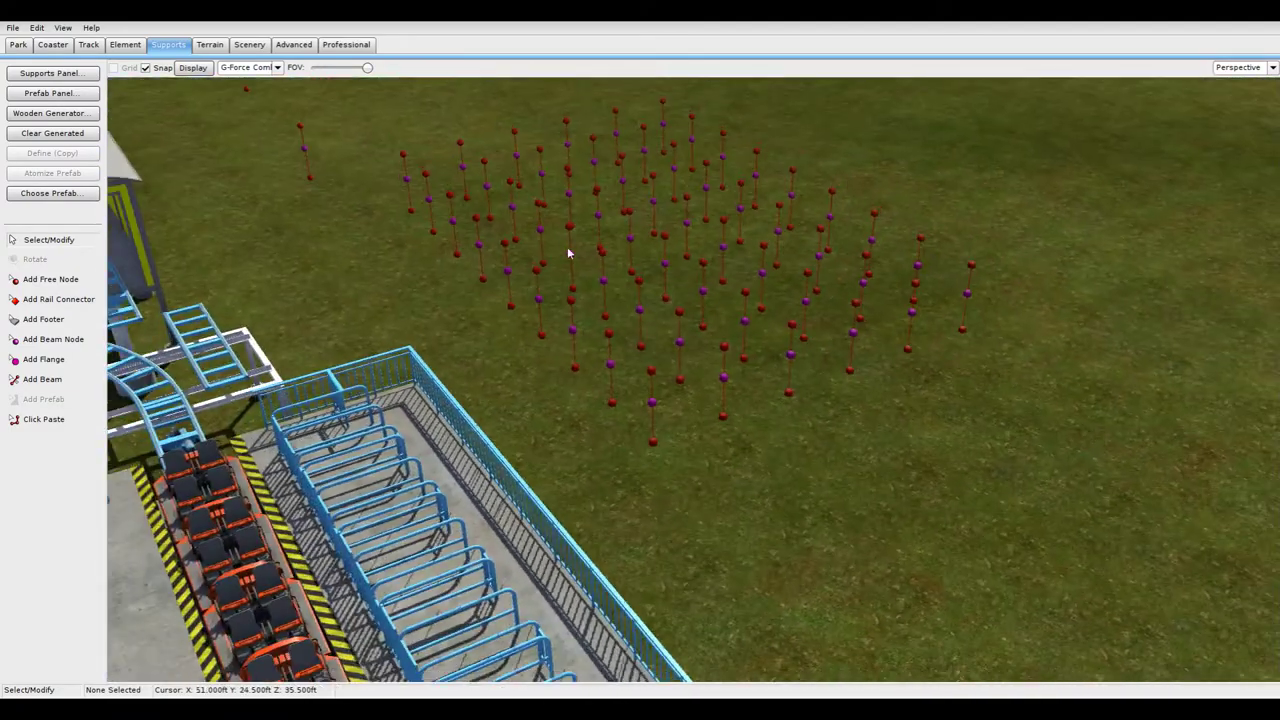
{"action": "left_click", "coordinate": [30, 379]}
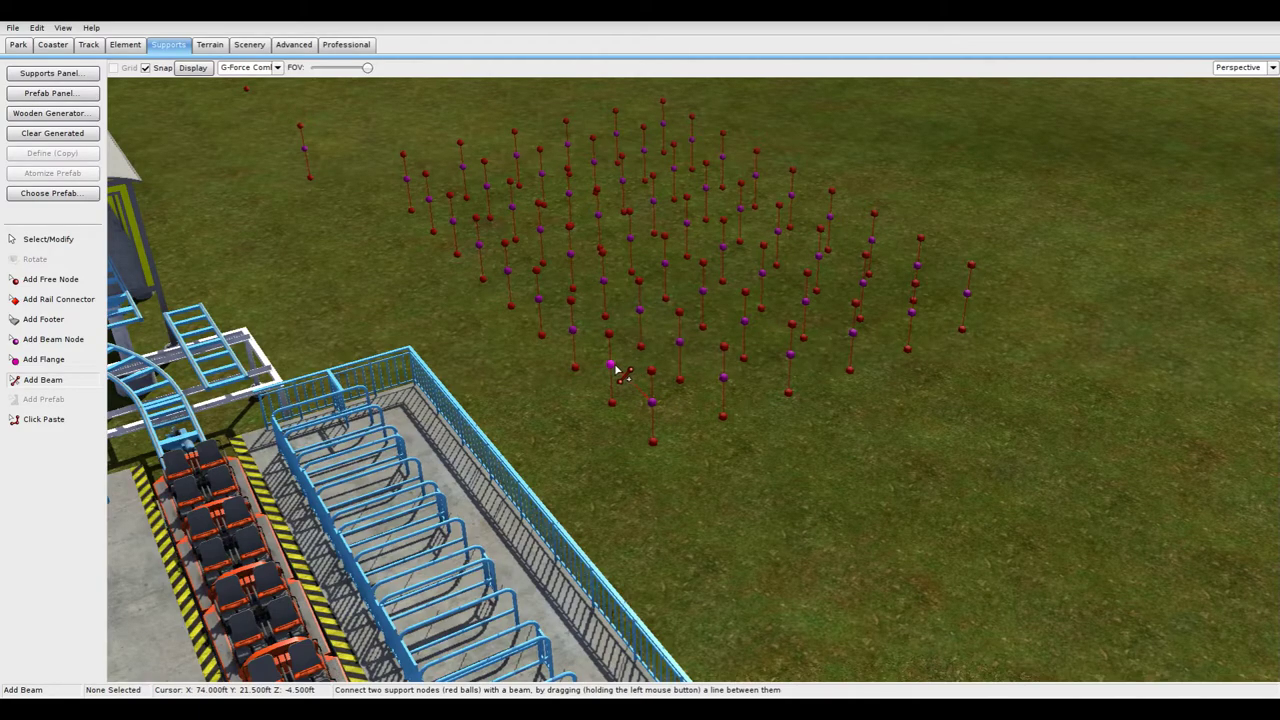
{"action": "left_click_drag", "start_coordinate": [616, 370], "coordinate": [405, 185]}
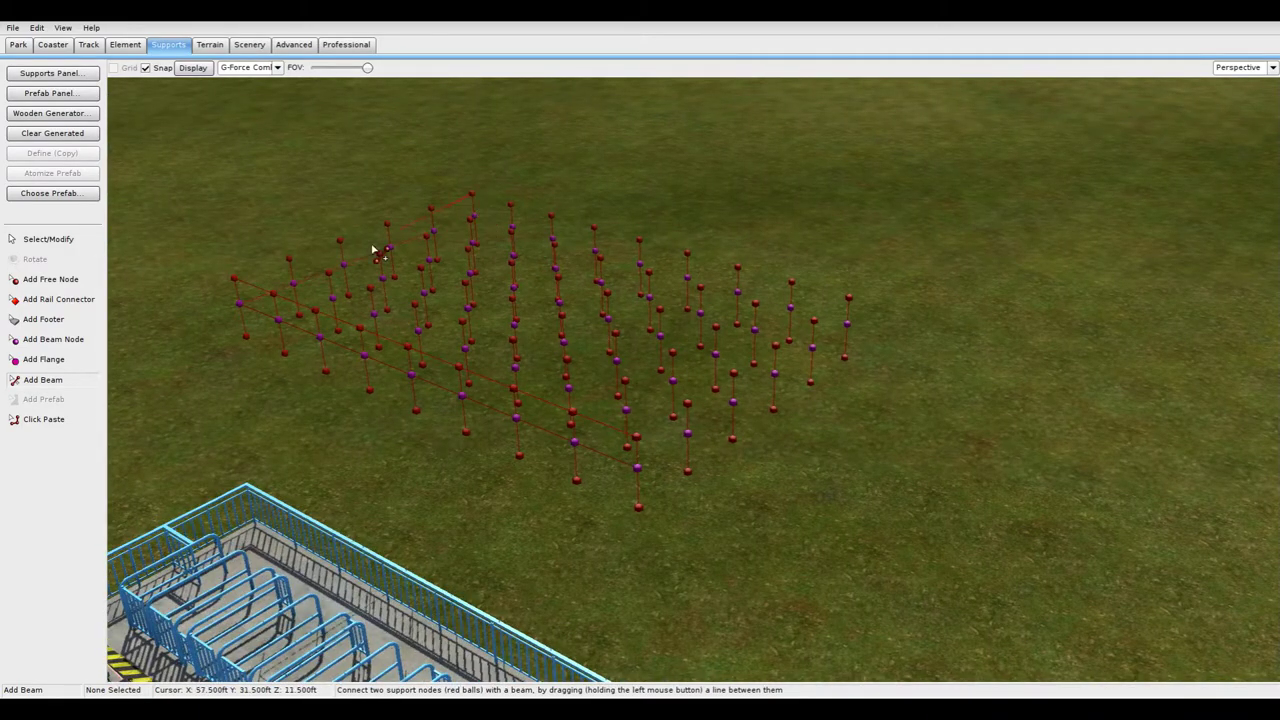
Connect the remaining rows and the two short ends with top and middle beams, leaving gaps for a winding queue path.
{"action": "right_click_drag", "start_coordinate": [509, 203], "coordinate": [832, 424]}
{"action": "left_click_drag", "start_coordinate": [840, 423], "coordinate": [472, 313]}
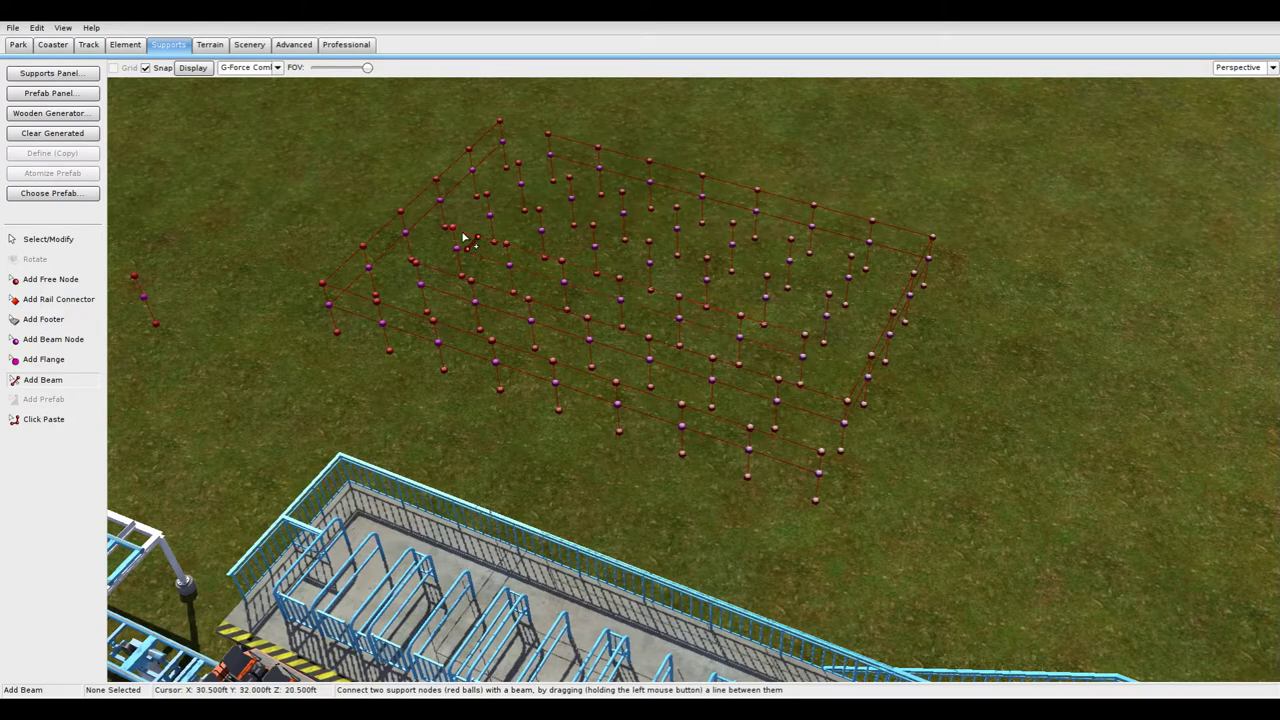
{"action": "scroll", "coordinate": [523, 171], "scroll_direction": "up", "scroll_amount": 5}
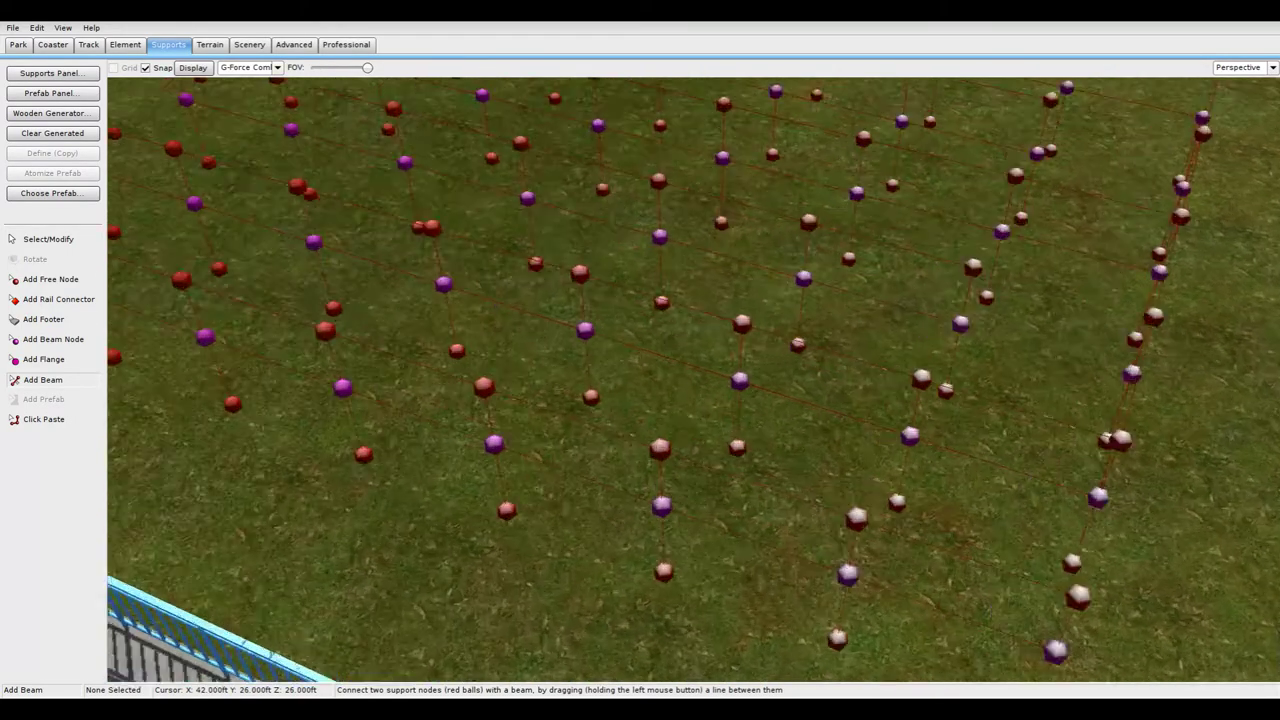
{"action": "right_click_drag", "start_coordinate": [523, 171], "coordinate": [640, 300]}
{"action": "right_click_drag", "start_coordinate": [388, 179], "coordinate": [298, 149]}
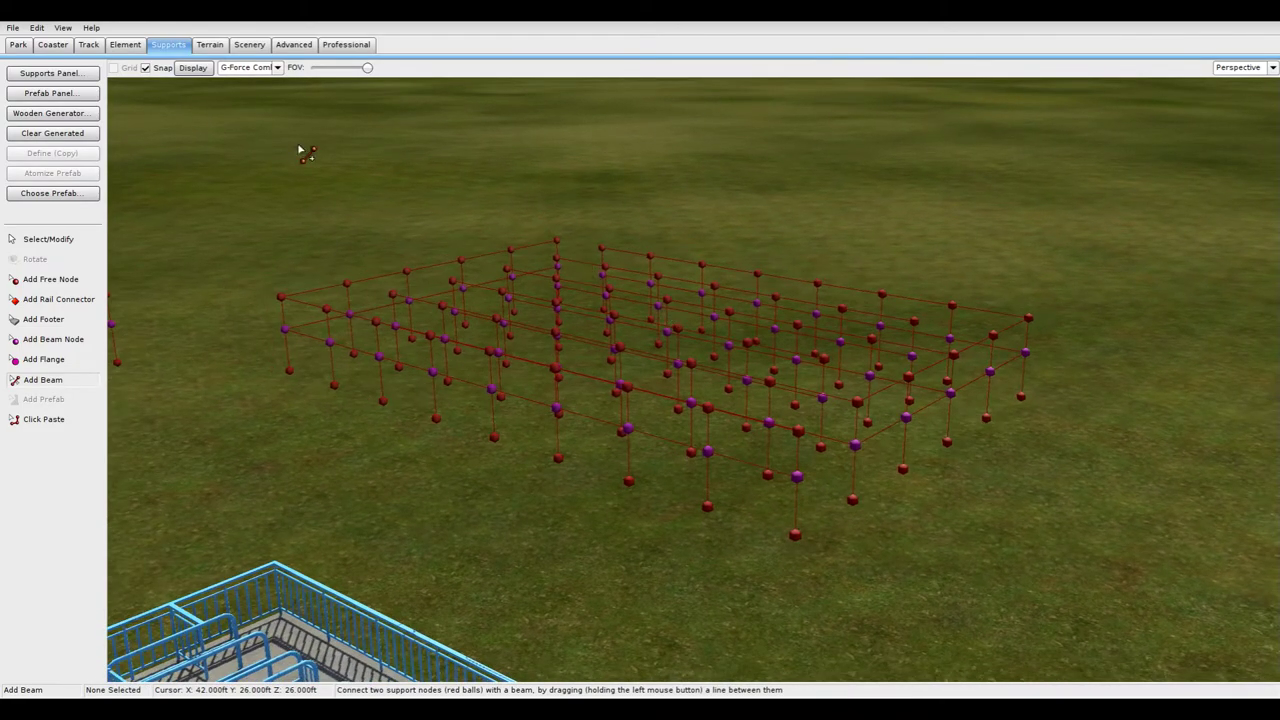
Freeze the Scenery coaster and examine the rendered queue railings from several sides, including their layout and height relative to the station.
{"action": "left_click", "coordinate": [54, 45]}
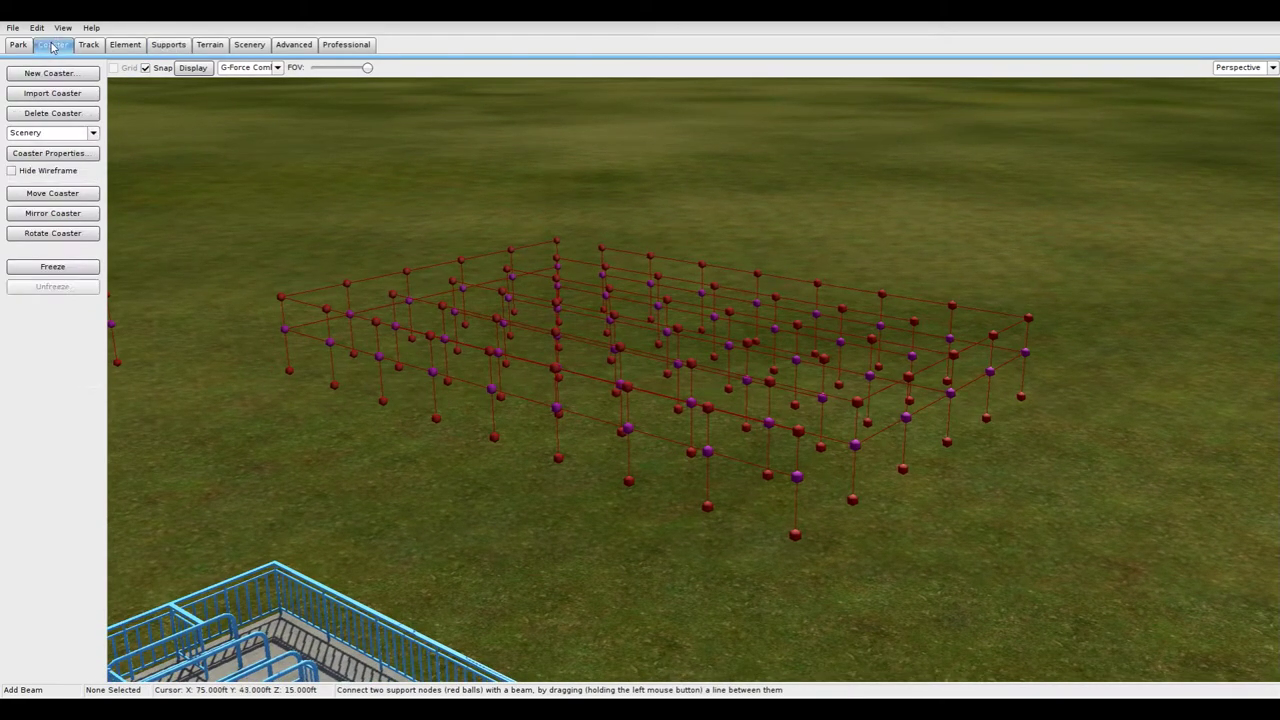
{"action": "left_click", "coordinate": [53, 267]}
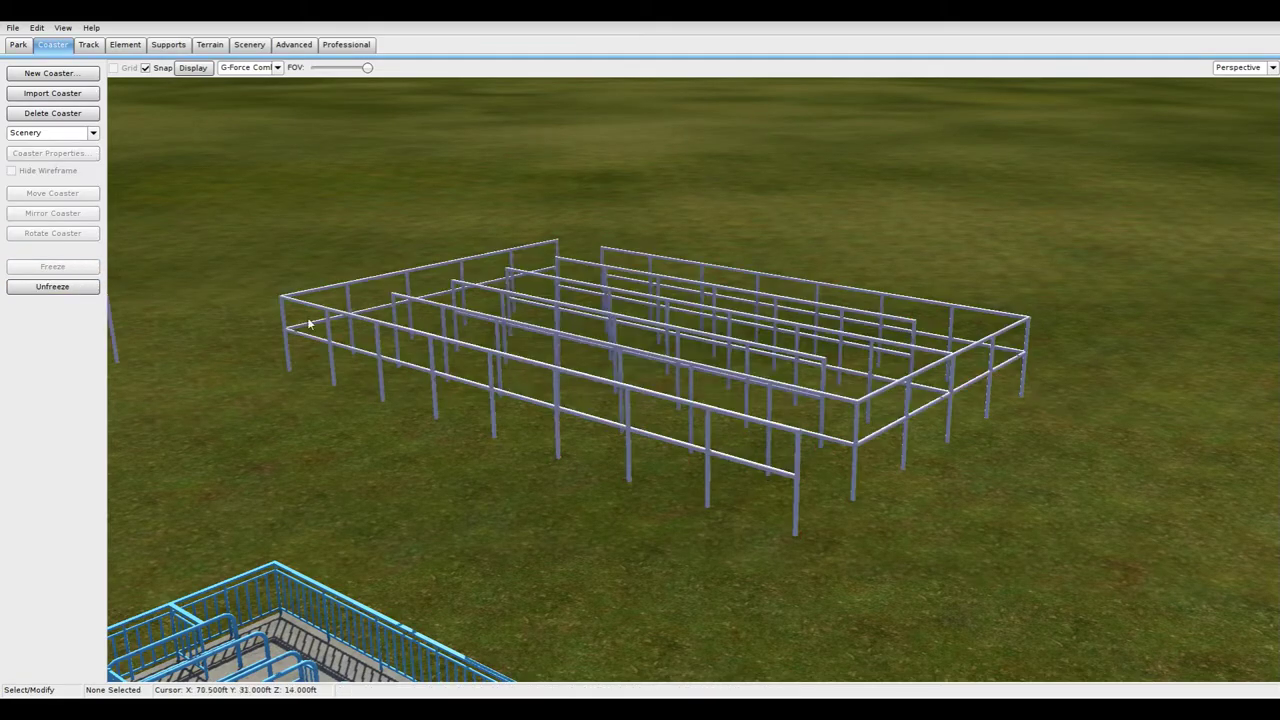
{"action": "scroll", "coordinate": [640, 400], "scroll_direction": "up", "scroll_amount": 3}
{"action": "scroll", "coordinate": [640, 400], "scroll_direction": "up", "scroll_amount": 5}
{"action": "right_click_drag", "start_coordinate": [640, 400], "coordinate": [760, 480]}
{"action": "scroll", "coordinate": [640, 400], "scroll_direction": "down", "scroll_amount": 2}
{"action": "scroll", "coordinate": [640, 400], "scroll_direction": "up", "scroll_amount": 2}
{"action": "right_click_drag", "start_coordinate": [640, 400], "coordinate": [760, 340]}
{"action": "scroll", "coordinate": [640, 400], "scroll_direction": "down", "scroll_amount": 5}
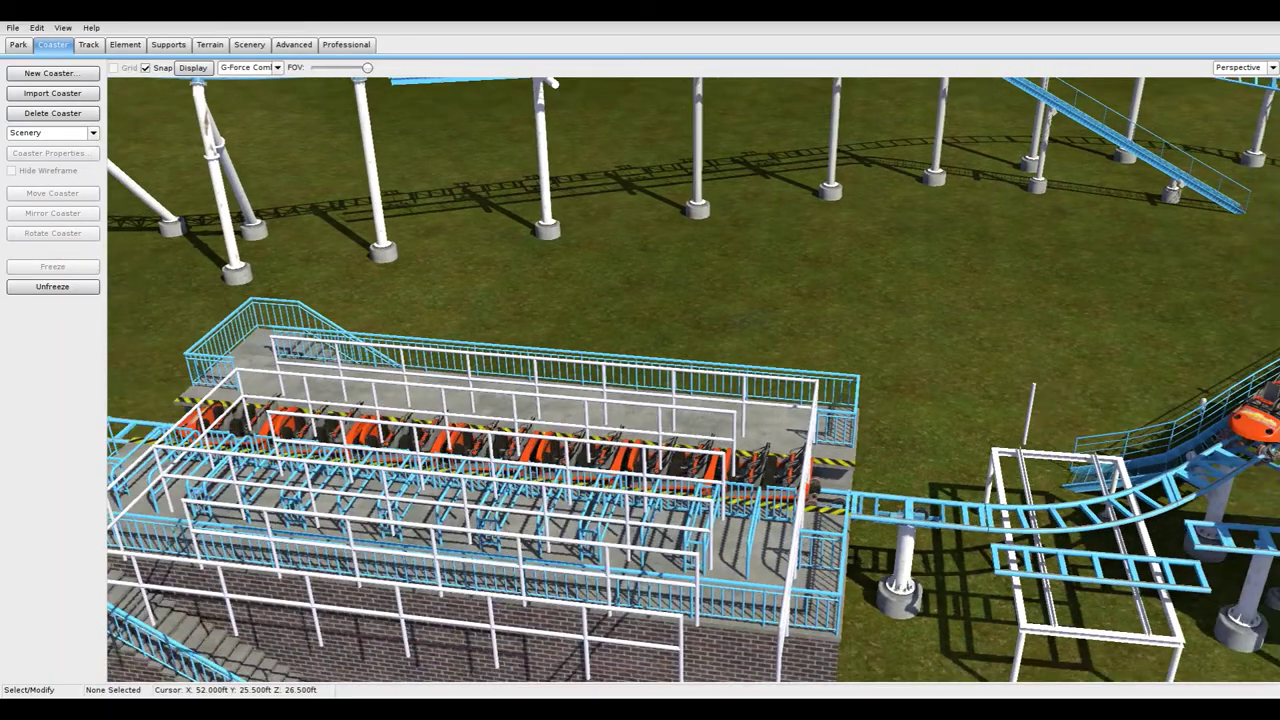
{"action": "right_click_drag", "start_coordinate": [640, 400], "coordinate": [480, 480]}
{"action": "scroll", "coordinate": [640, 400], "scroll_direction": "up", "scroll_amount": 2}
{"action": "right_click_drag", "start_coordinate": [640, 400], "coordinate": [660, 300]}
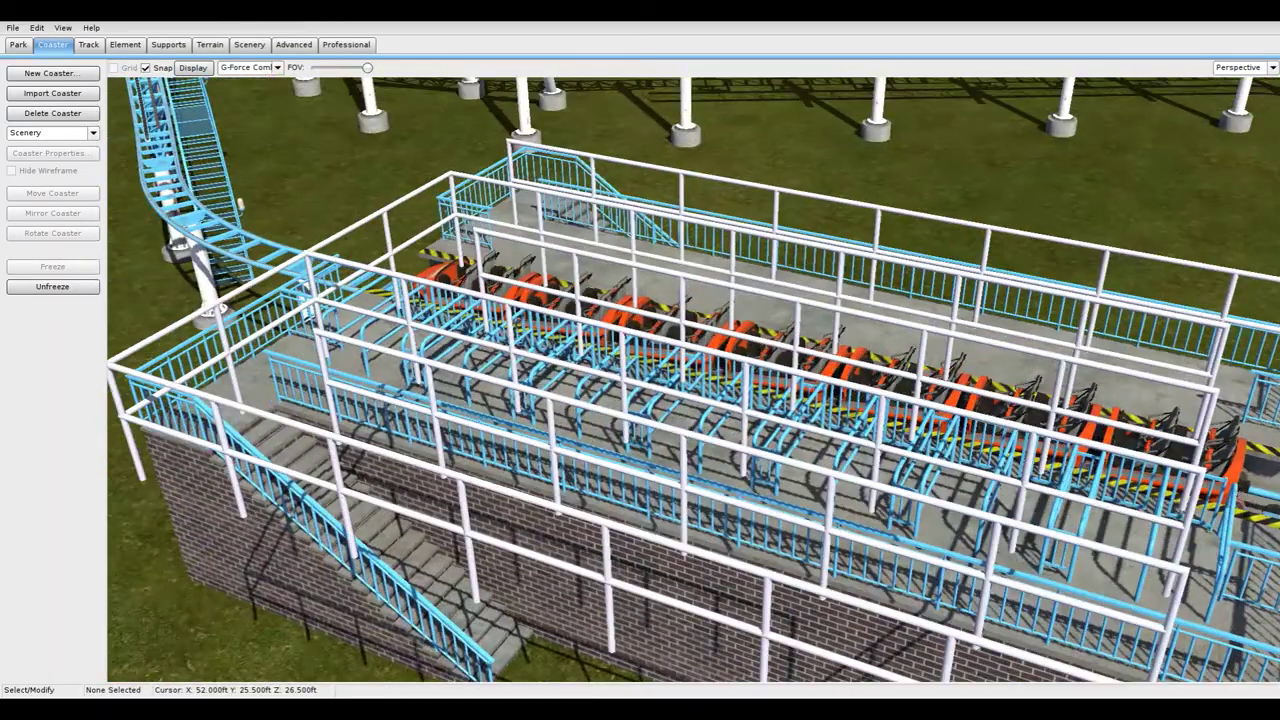
{"action": "scroll", "coordinate": [640, 400], "scroll_direction": "up", "scroll_amount": 2}
{"action": "right_click_drag", "start_coordinate": [640, 400], "coordinate": [960, 420]}
{"action": "scroll", "coordinate": [640, 400], "scroll_direction": "up", "scroll_amount": 3}
{"action": "right_click_drag", "start_coordinate": [640, 400], "coordinate": [720, 490]}
{"action": "scroll", "coordinate": [640, 400], "scroll_direction": "down", "scroll_amount": 4}
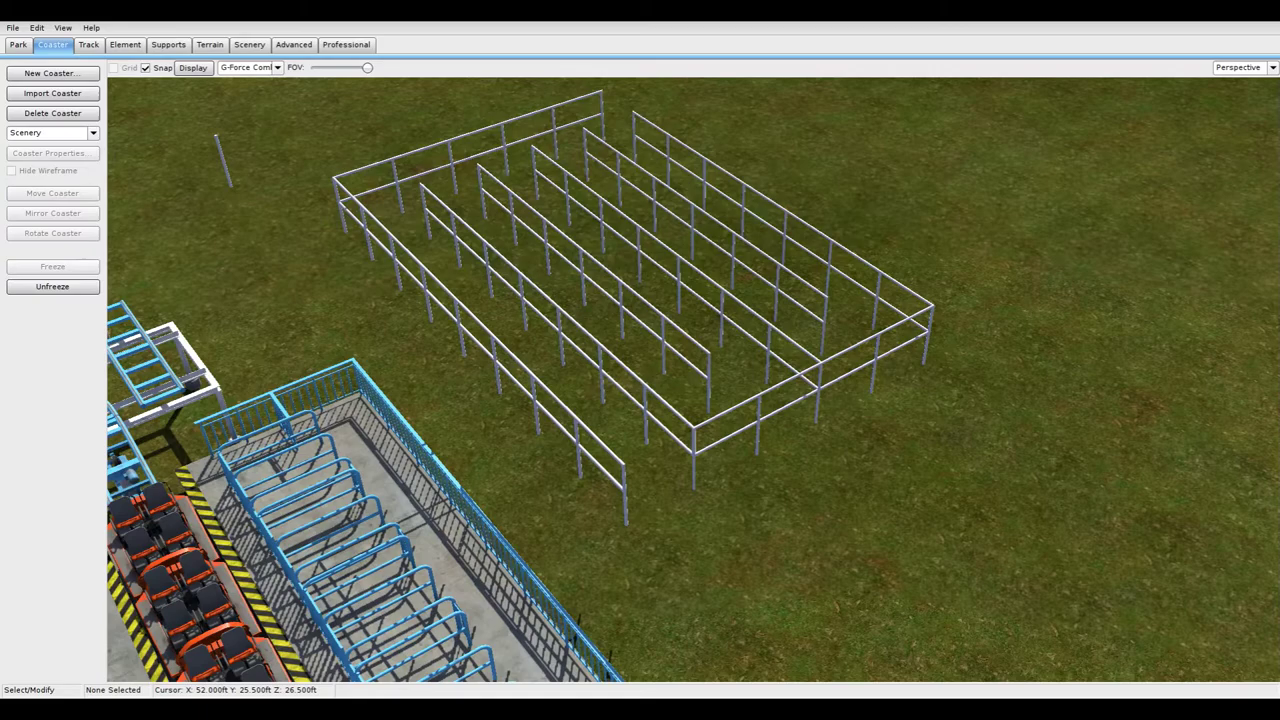
{"action": "right_click_drag", "start_coordinate": [572, 397], "coordinate": [800, 397]}
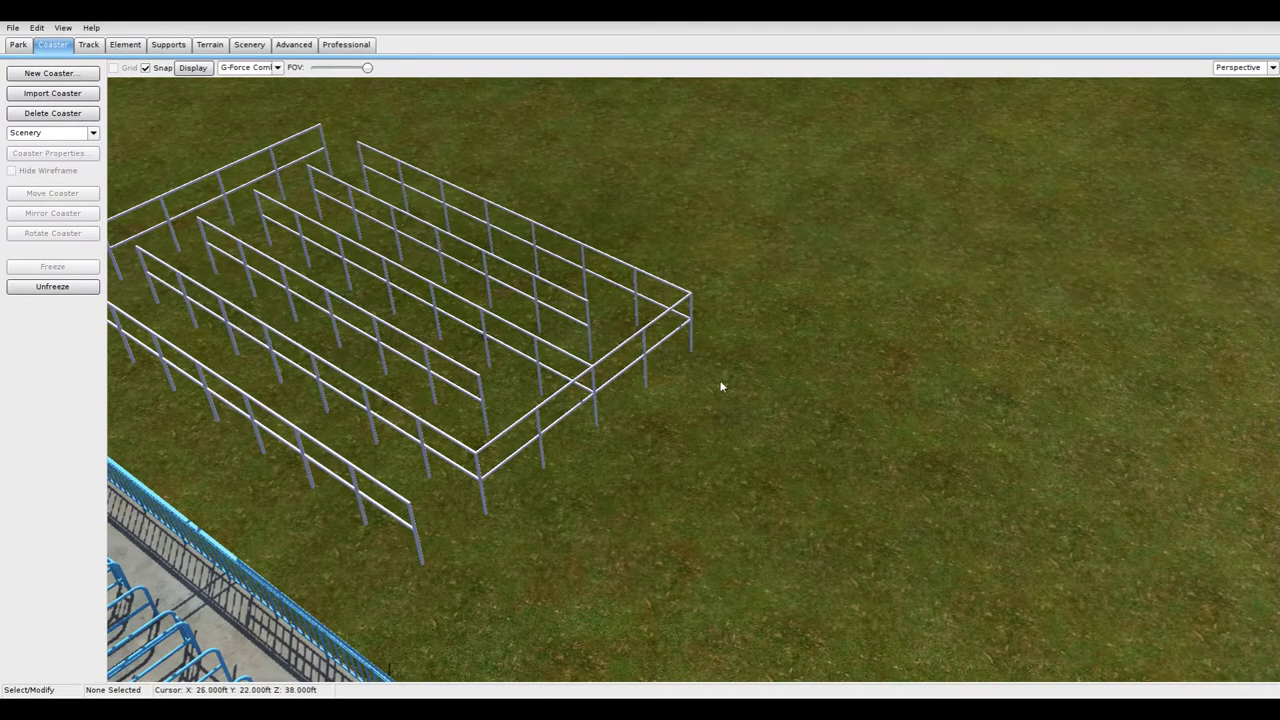
{"action": "right_click_drag", "start_coordinate": [743, 385], "coordinate": [600, 310]}
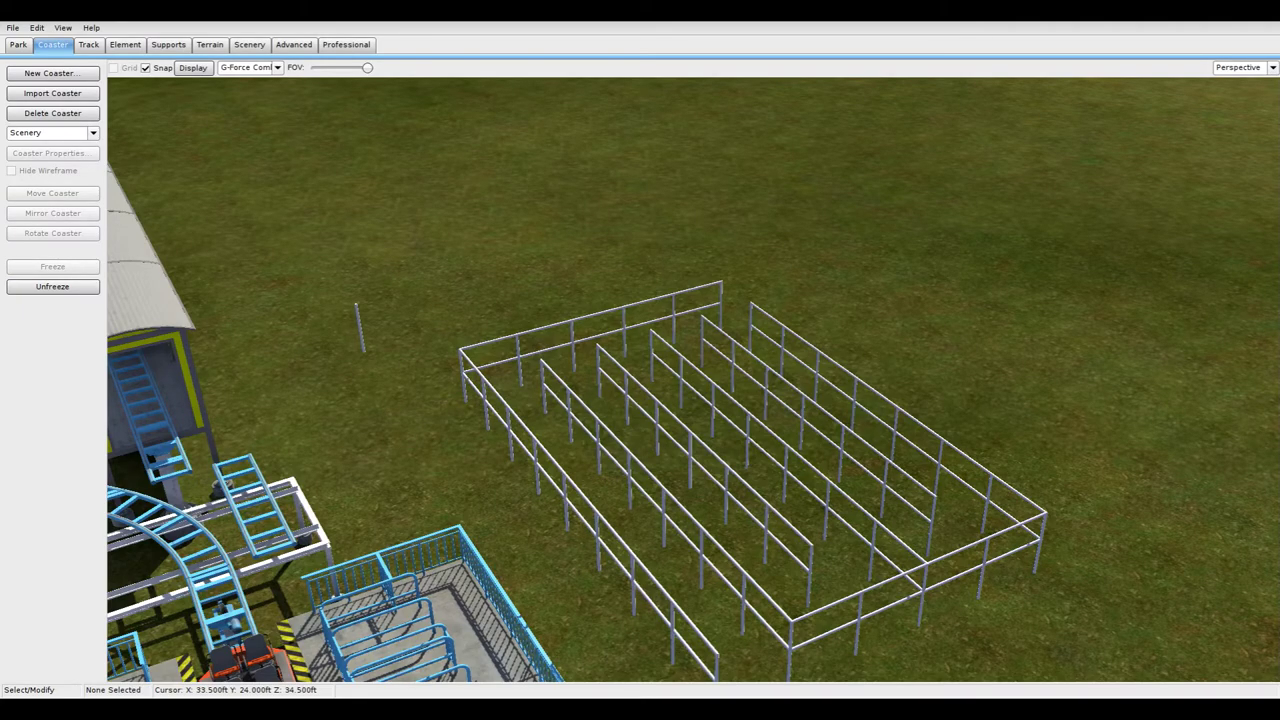
{"action": "right_click_drag", "start_coordinate": [693, 380], "coordinate": [739, 397]}
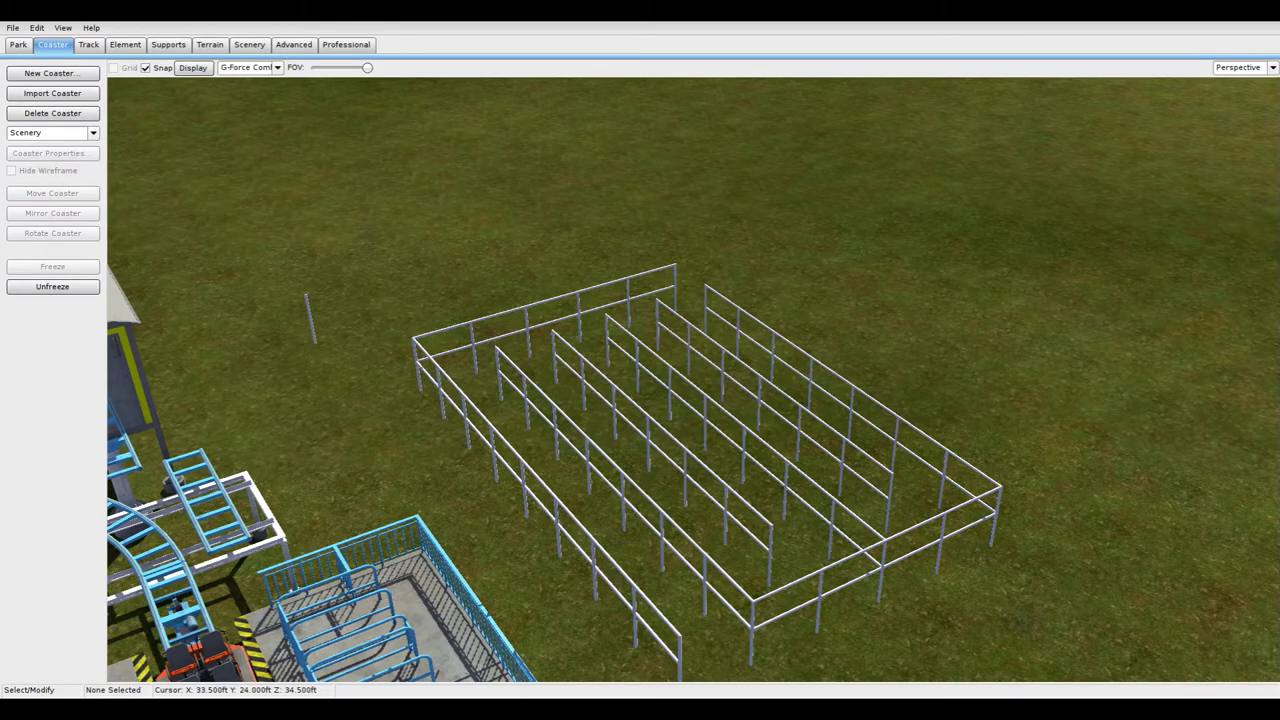
{"action": "mouse_move", "coordinate": [693, 380]}
{"action": "right_mouse_down"}
{"action": "mouse_move", "coordinate": [672, 450]}
{"action": "mouse_move", "coordinate": [680, 400]}
{"action": "right_mouse_up"}
{"action": "key", "text": "w"}
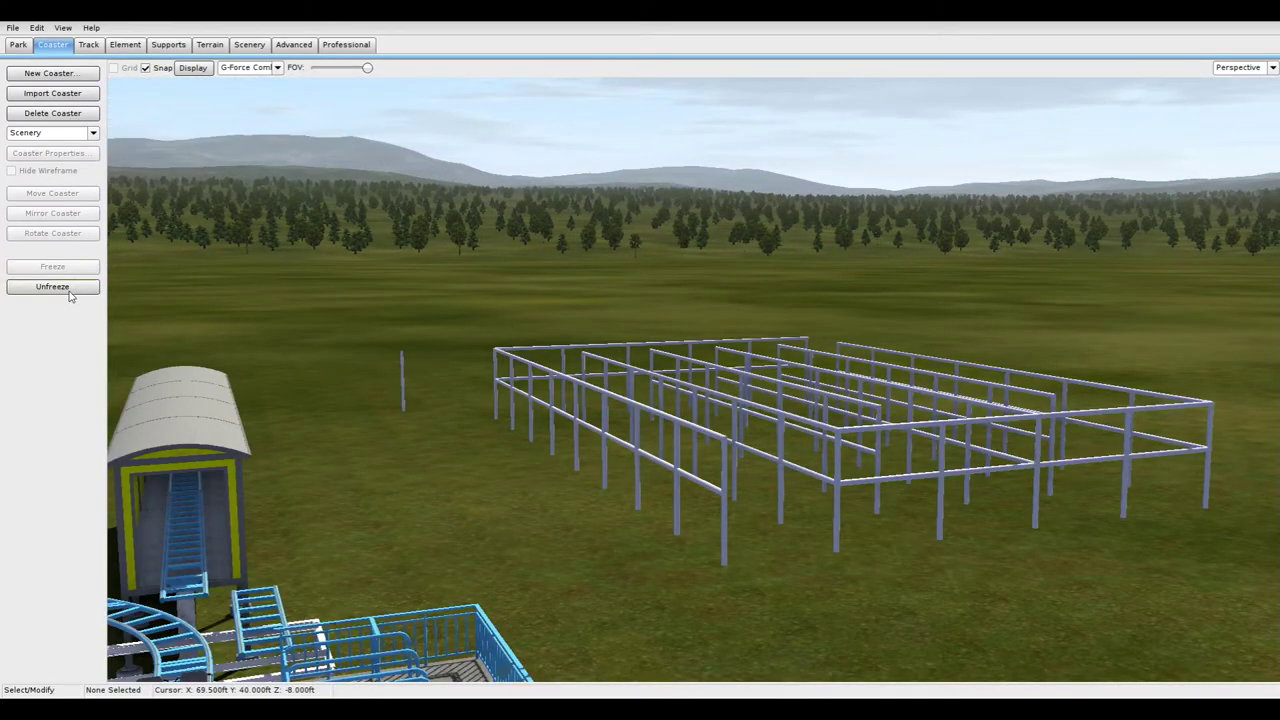
Unfreeze the Scenery coaster, select all the queue railings, and lower them vertically in the front view to the foot of the station wall.
{"action": "left_click", "coordinate": [52, 287]}
{"action": "key", "text": "s"}
{"action": "left_click_drag", "start_coordinate": [1117, 292], "coordinate": [542, 495]}
{"action": "key", "text": "s"}
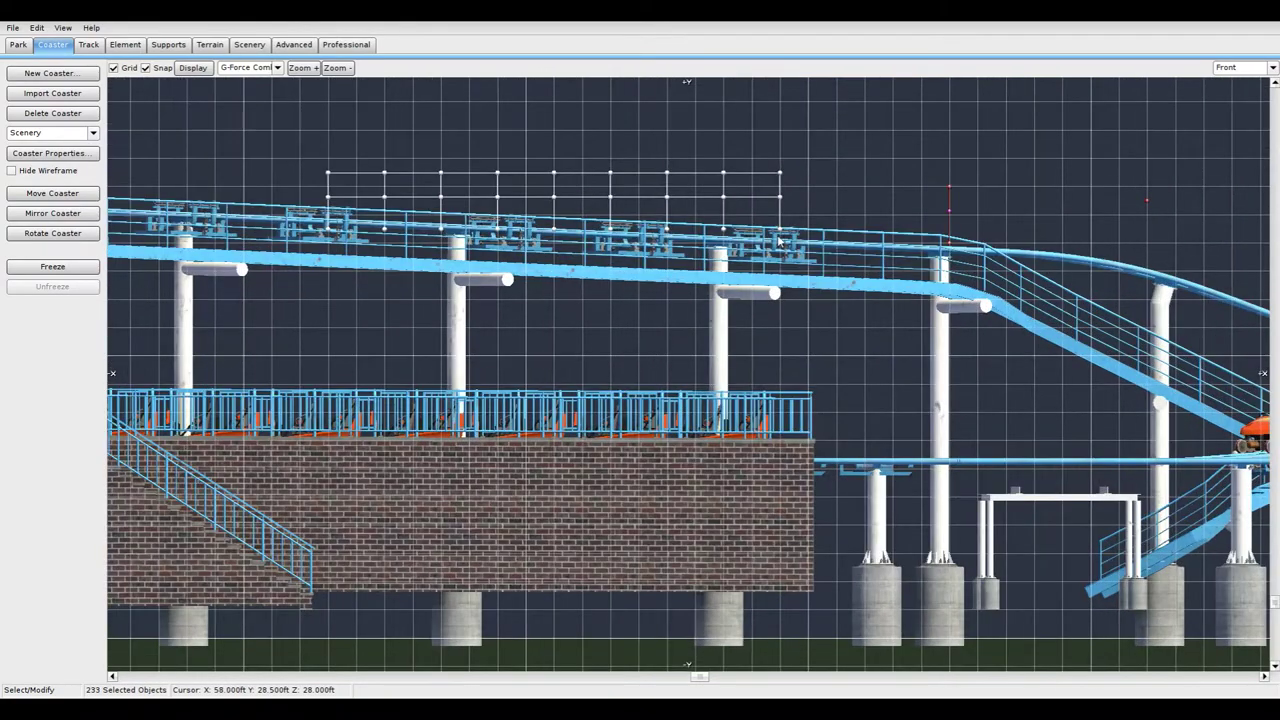
{"action": "left_click_drag", "start_coordinate": [780, 230], "coordinate": [781, 598]}
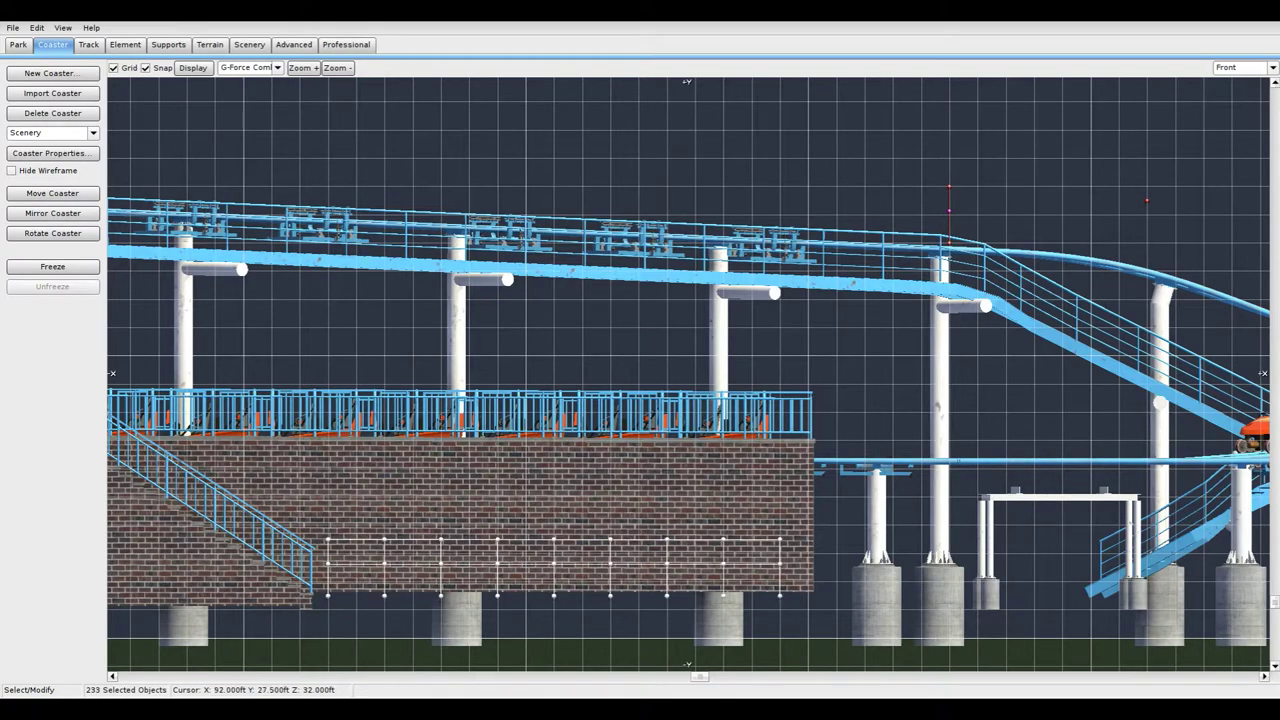
Check up close in the 3D view how the lowered railing posts sit relative to the ground and the station wall.
{"action": "left_click", "coordinate": [1255, 67]}
{"action": "left_click", "coordinate": [1240, 136]}
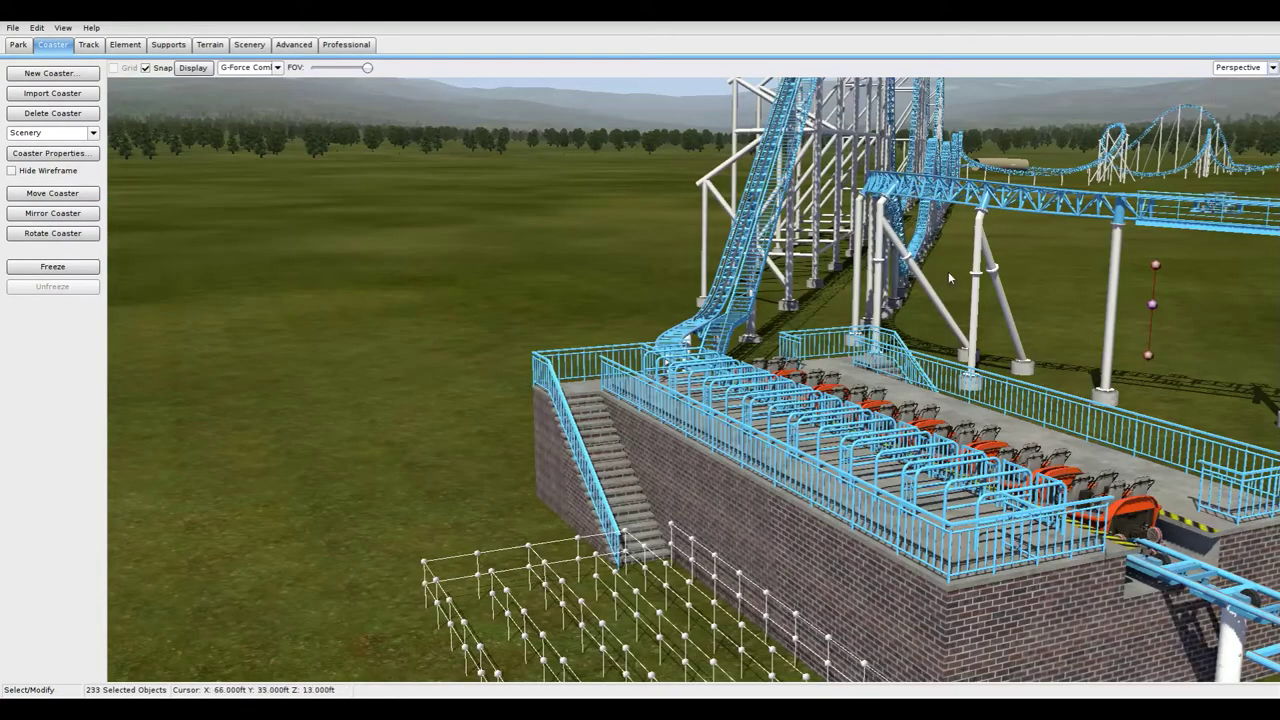
{"action": "key", "text": "w"}
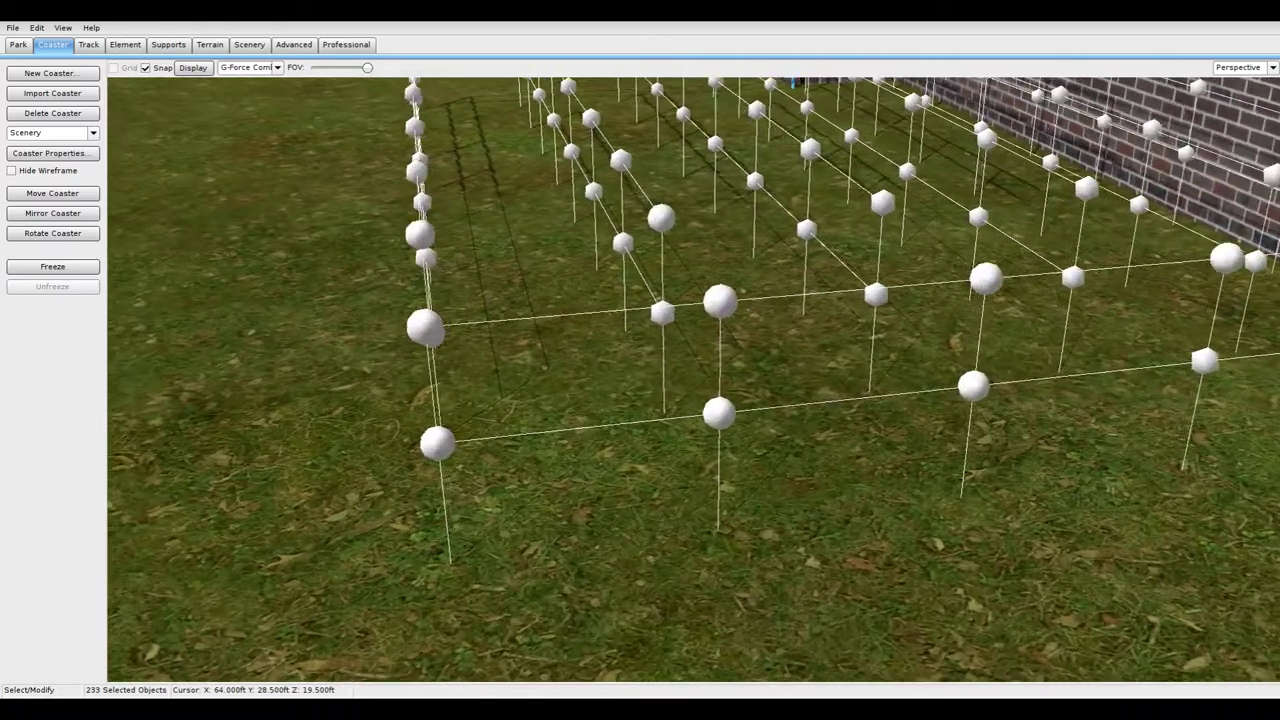
{"action": "key", "text": "w"}
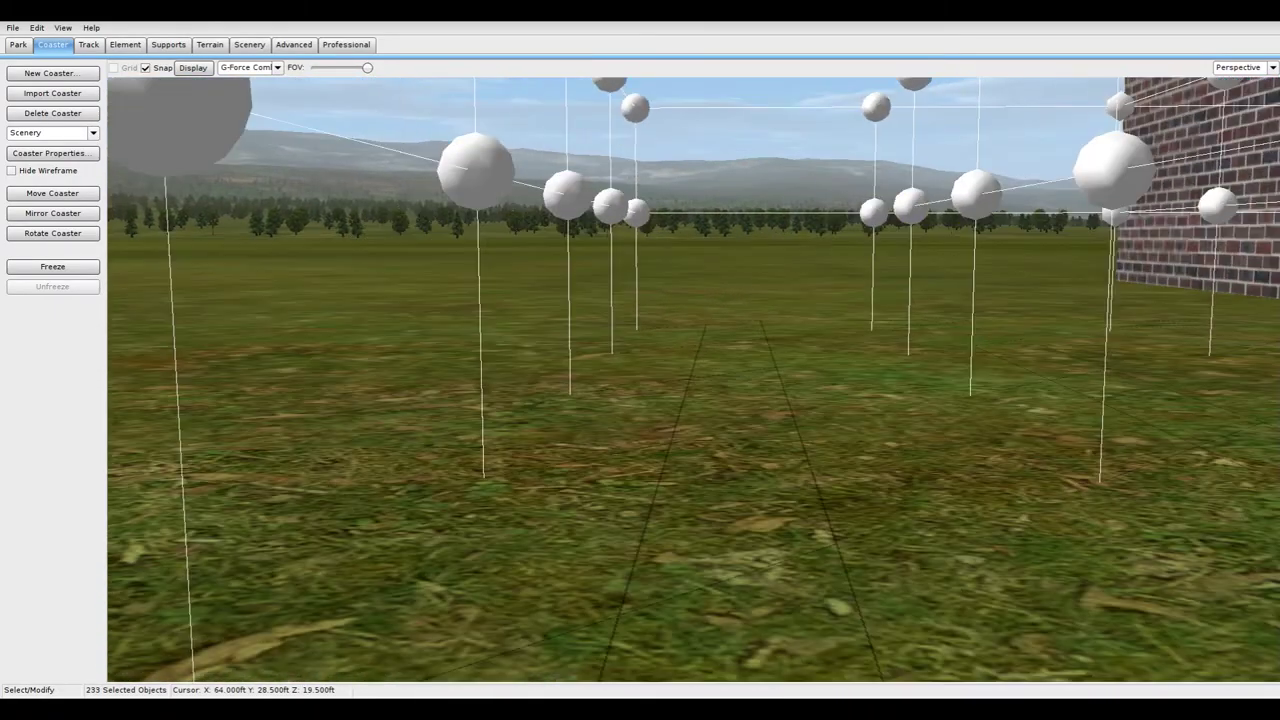
Inspect the lowered railing posts' base nodes from below and above ground level near the station stairs.
{"action": "scroll", "coordinate": [858, 343], "scroll_direction": "up", "scroll_amount": 6}
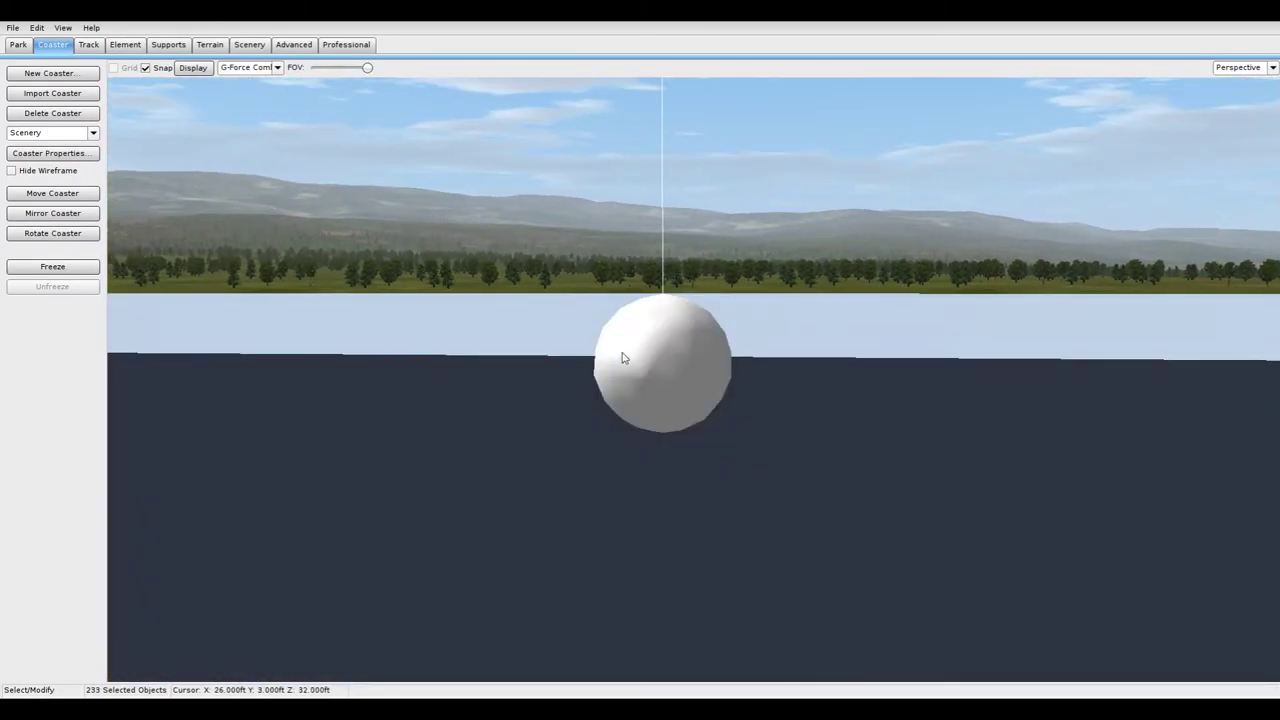
{"action": "right_click_drag", "start_coordinate": [632, 287], "coordinate": [740, 250]}
{"action": "scroll", "coordinate": [741, 336], "scroll_direction": "up", "scroll_amount": 8}
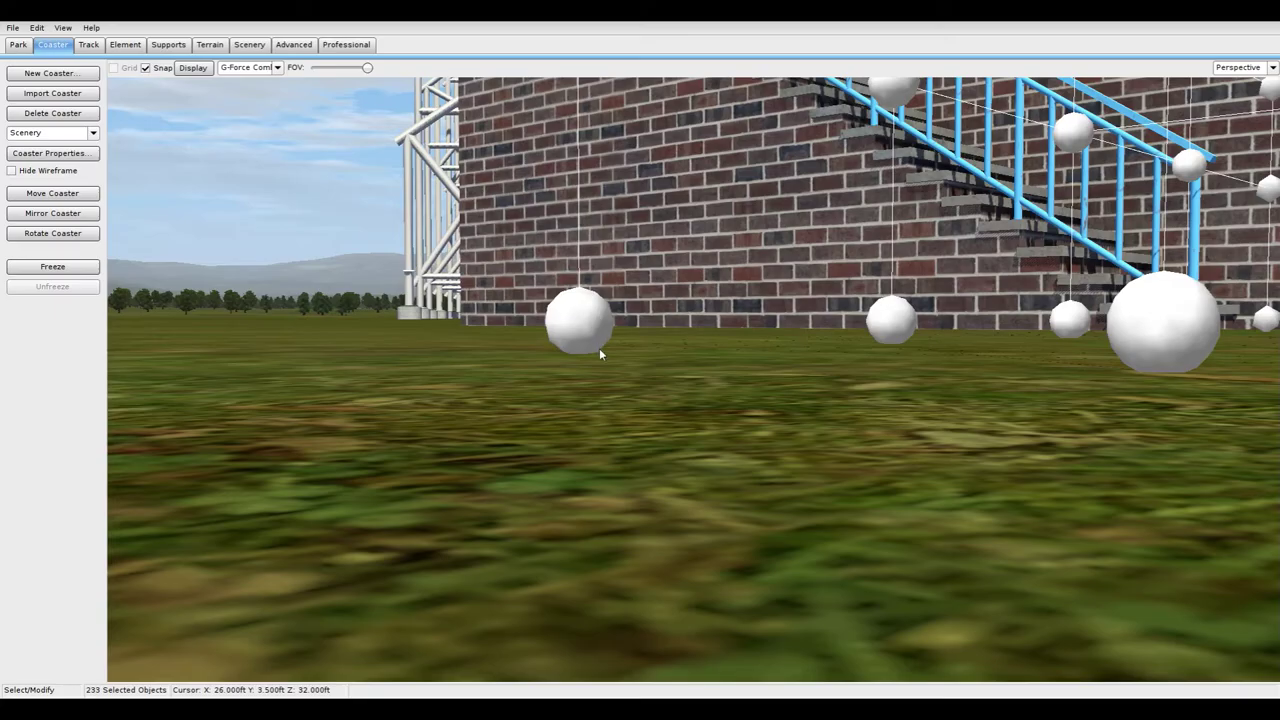
{"action": "scroll", "coordinate": [603, 355], "scroll_direction": "up", "scroll_amount": 6}
{"action": "scroll", "coordinate": [603, 355], "scroll_direction": "down", "scroll_amount": 5}
{"action": "right_click_drag", "start_coordinate": [603, 355], "coordinate": [830, 310]}
{"action": "scroll", "coordinate": [800, 400], "scroll_direction": "down", "scroll_amount": 5}
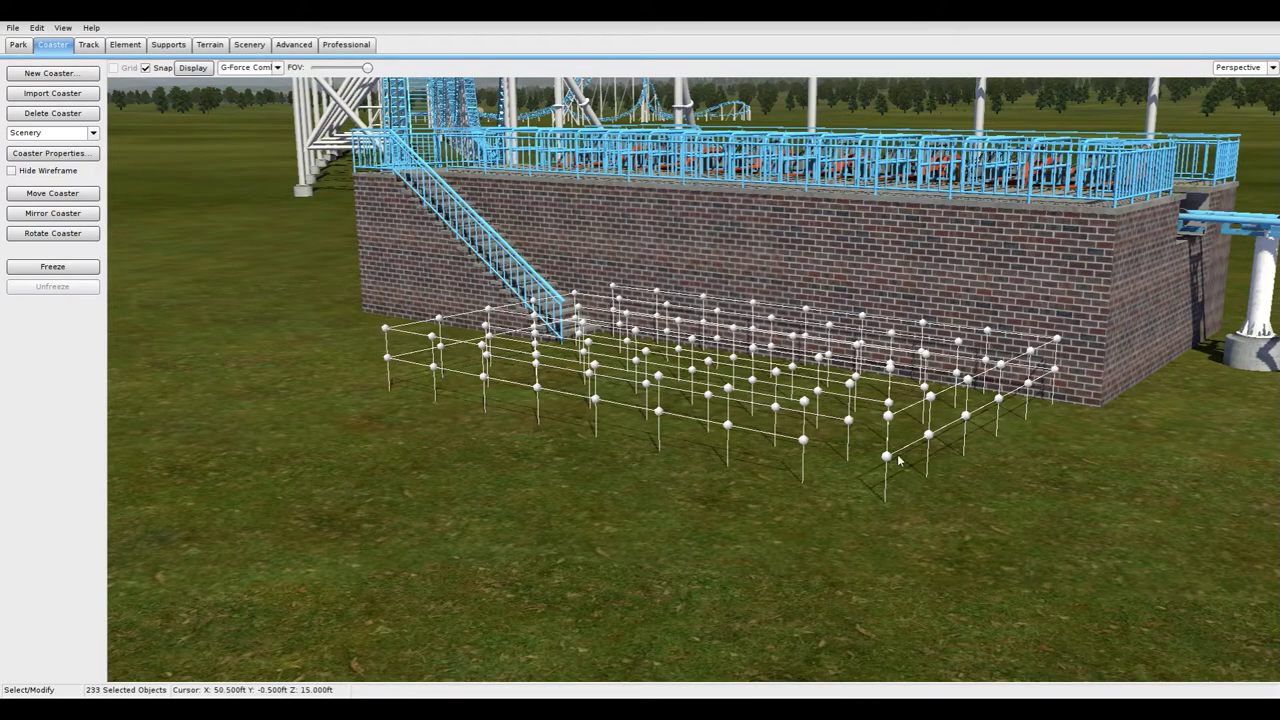
Freeze the Scenery coaster and examine the rendered railings from above, including the row ends and where the posts meet the grass.
{"action": "left_click", "coordinate": [86, 270]}
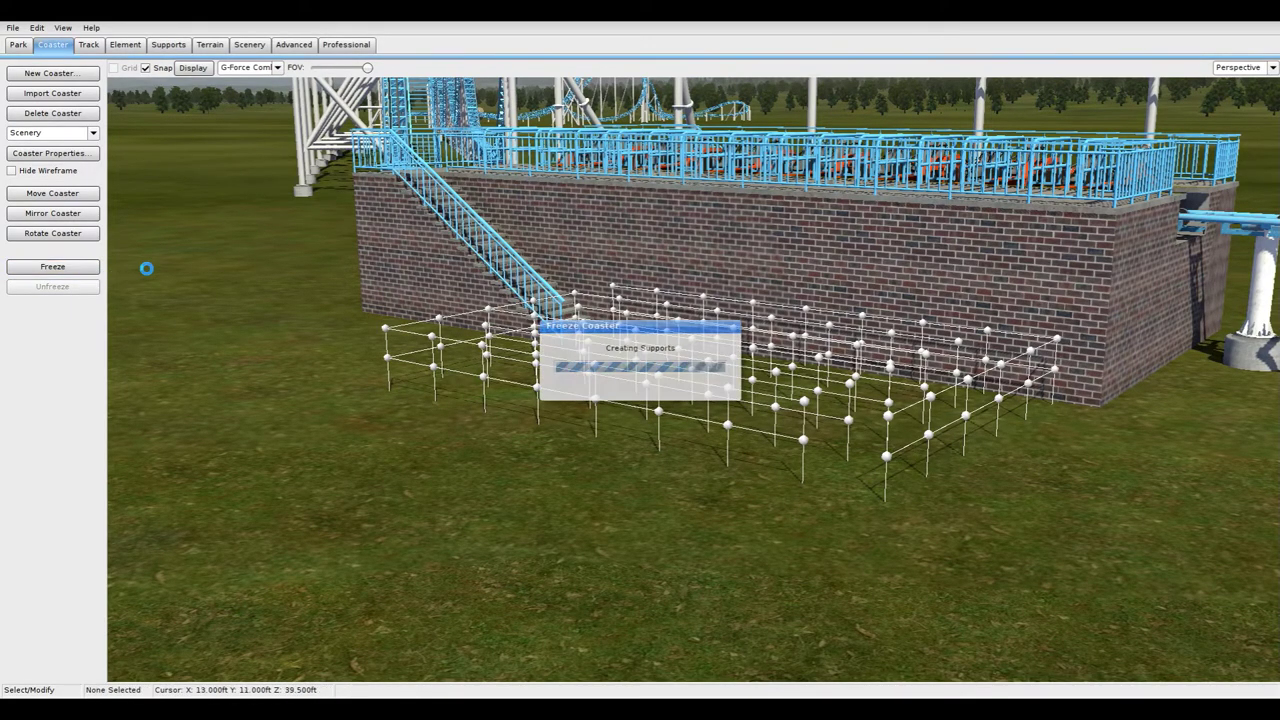
{"action": "scroll", "coordinate": [467, 350], "scroll_direction": "up", "scroll_amount": 4}
{"action": "scroll", "coordinate": [693, 380], "scroll_direction": "up", "scroll_amount": 3}
{"action": "right_click_drag", "start_coordinate": [693, 380], "coordinate": [693, 500]}
{"action": "scroll", "coordinate": [693, 380], "scroll_direction": "down", "scroll_amount": 3}
{"action": "scroll", "coordinate": [693, 380], "scroll_direction": "up", "scroll_amount": 3}
{"action": "right_click_drag", "start_coordinate": [693, 380], "coordinate": [530, 640]}
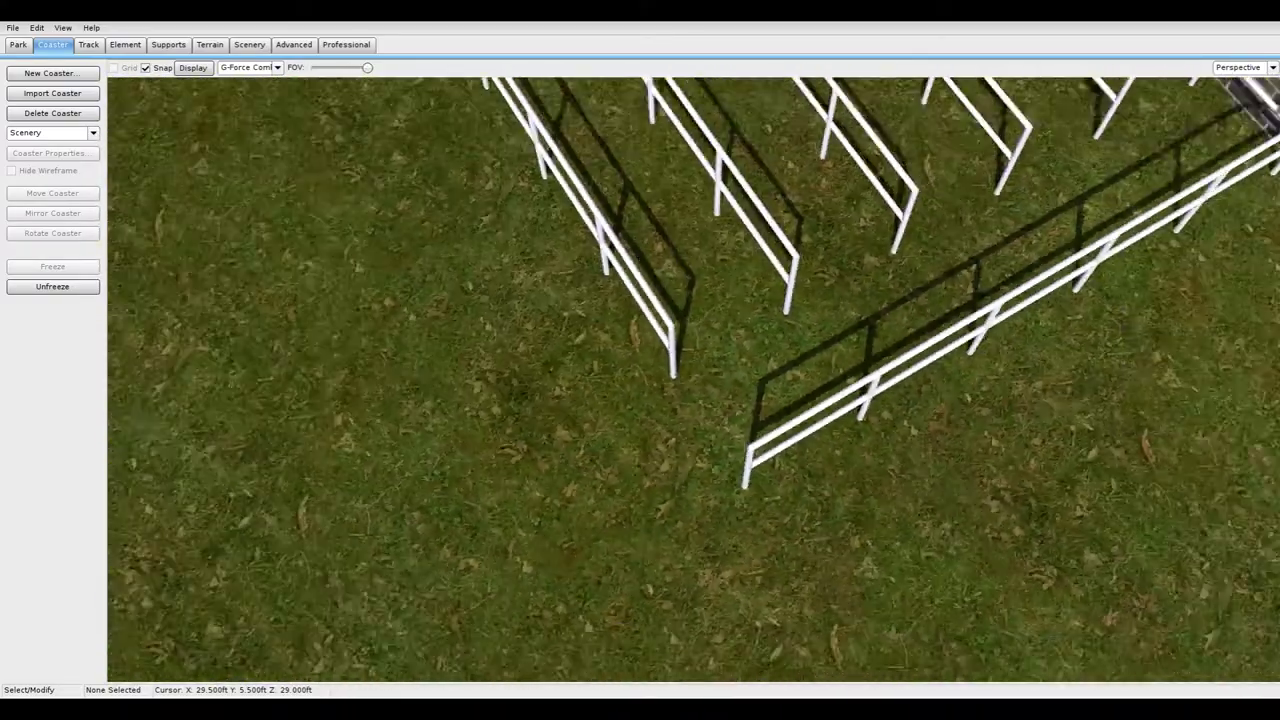
{"action": "scroll", "coordinate": [693, 380], "scroll_direction": "down", "scroll_amount": 4}
{"action": "scroll", "coordinate": [693, 380], "scroll_direction": "up", "scroll_amount": 5}
{"action": "right_click_drag", "start_coordinate": [693, 380], "coordinate": [760, 215]}
{"action": "scroll", "coordinate": [693, 380], "scroll_direction": "down", "scroll_amount": 4}
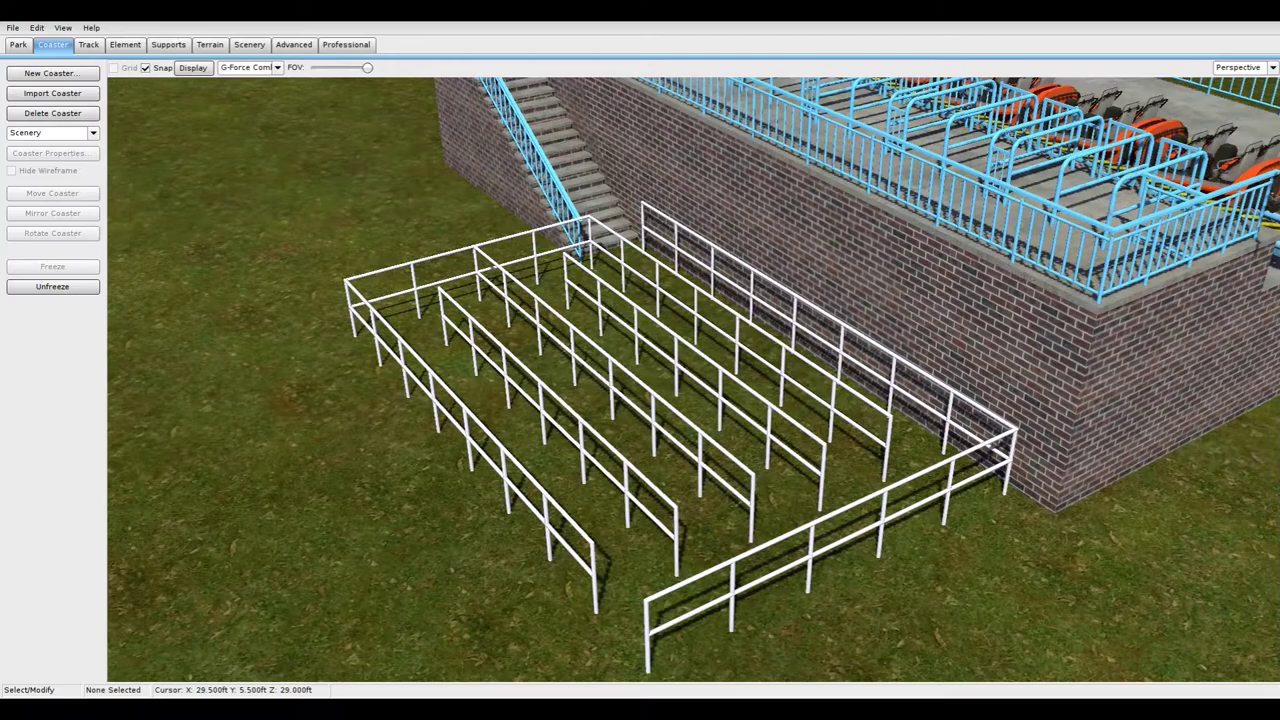
Examine the winding queue path between the rendered railings, from the open front corner to the foot of the station stairs.
{"action": "scroll", "coordinate": [693, 380], "scroll_direction": "up", "scroll_amount": 3}
{"action": "right_click_drag", "start_coordinate": [693, 380], "coordinate": [740, 480]}
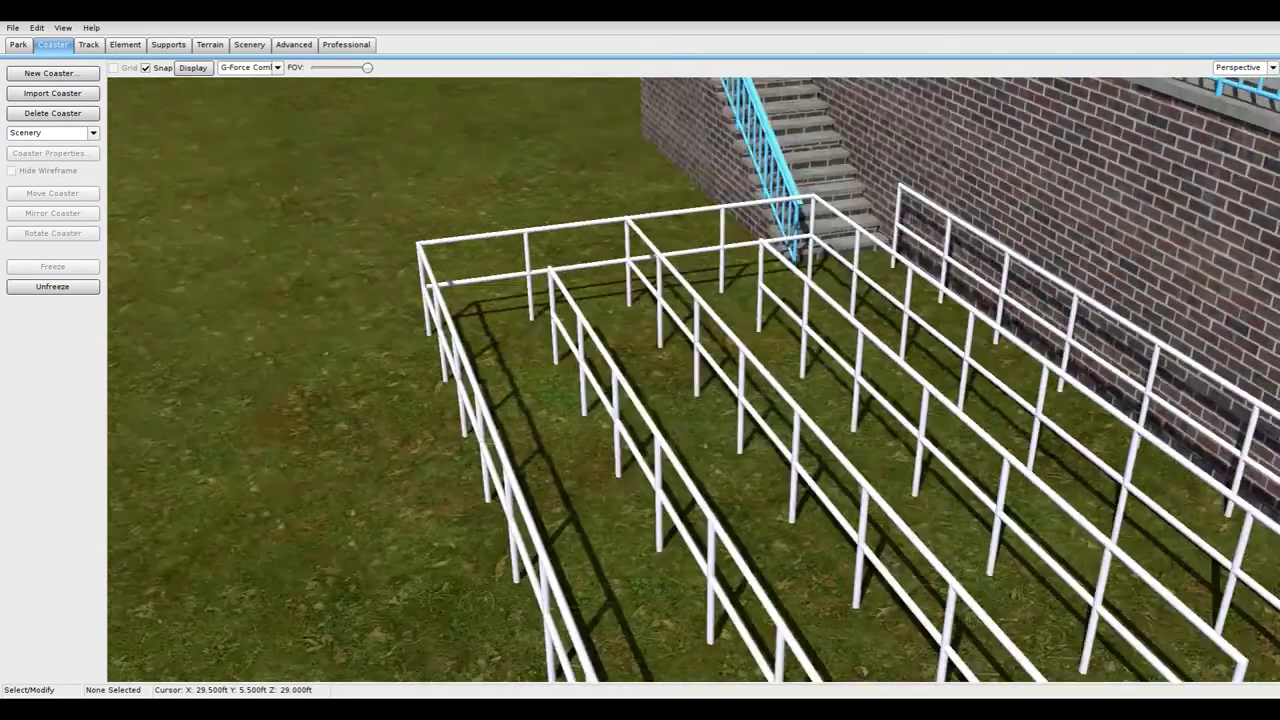
{"action": "scroll", "coordinate": [693, 380], "scroll_direction": "up", "scroll_amount": 2}
{"action": "scroll", "coordinate": [693, 380], "scroll_direction": "down", "scroll_amount": 2}
{"action": "scroll", "coordinate": [693, 380], "scroll_direction": "down", "scroll_amount": 2}
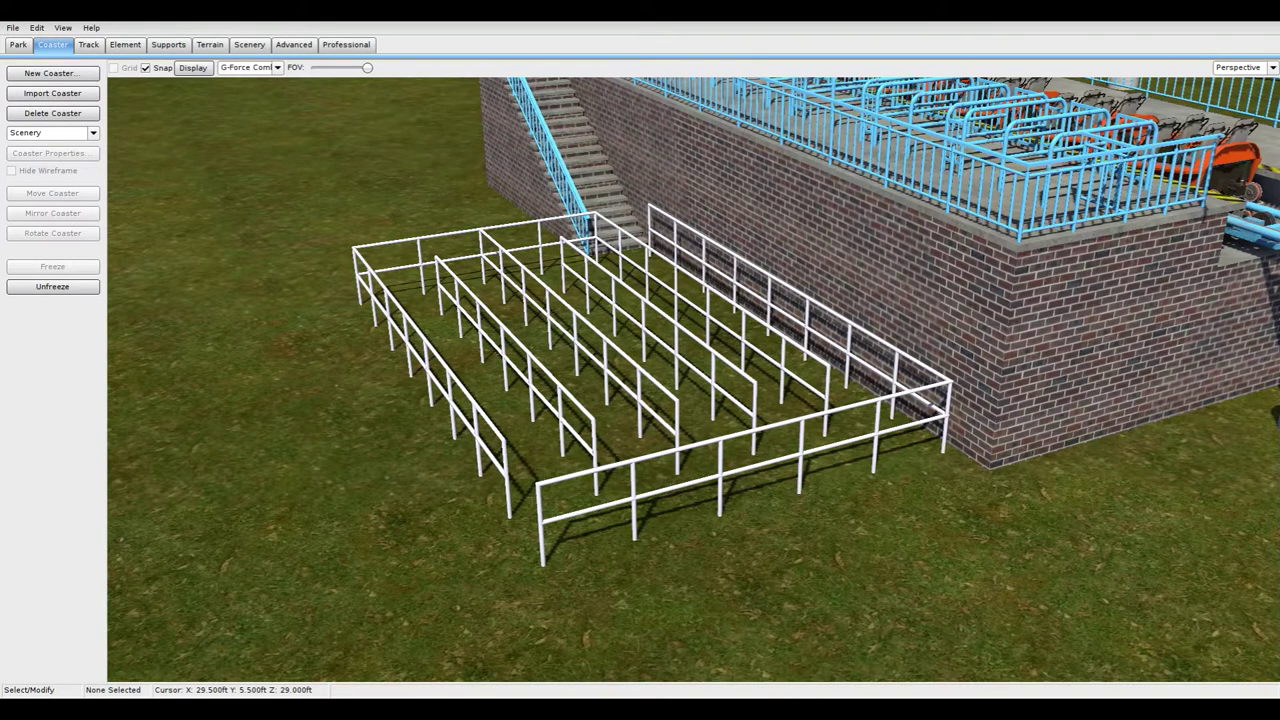
{"action": "right_click_drag", "start_coordinate": [693, 380], "coordinate": [678, 420]}
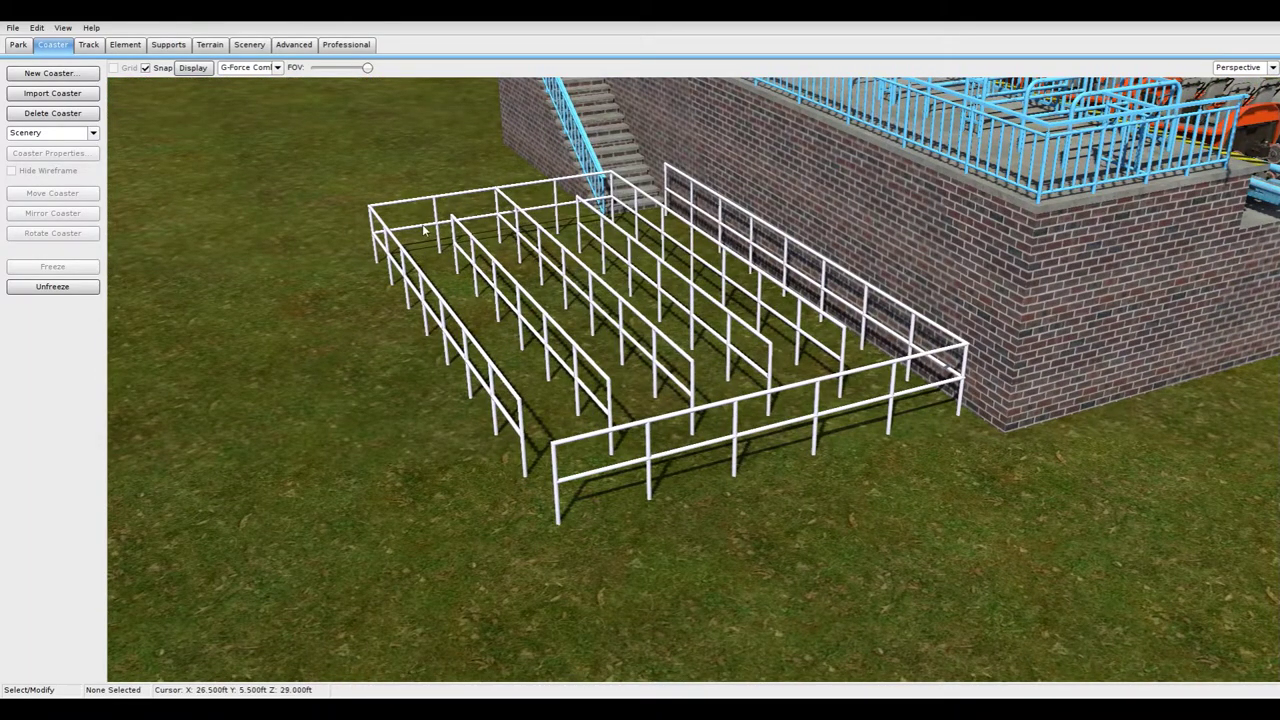
{"action": "right_click_drag", "start_coordinate": [800, 389], "coordinate": [765, 222]}
{"action": "key", "text": "w"}
{"action": "right_click_drag", "start_coordinate": [829, 371], "coordinate": [841, 371]}
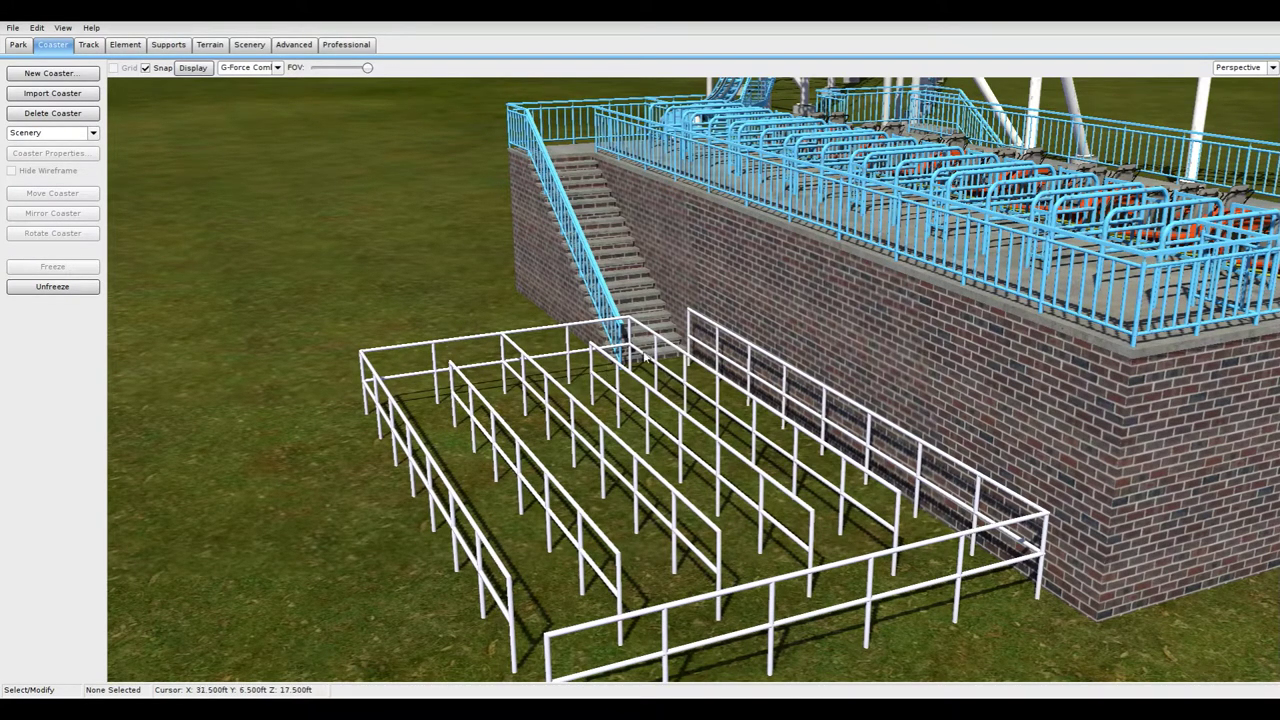
{"action": "right_click_drag", "start_coordinate": [641, 361], "coordinate": [601, 678]}
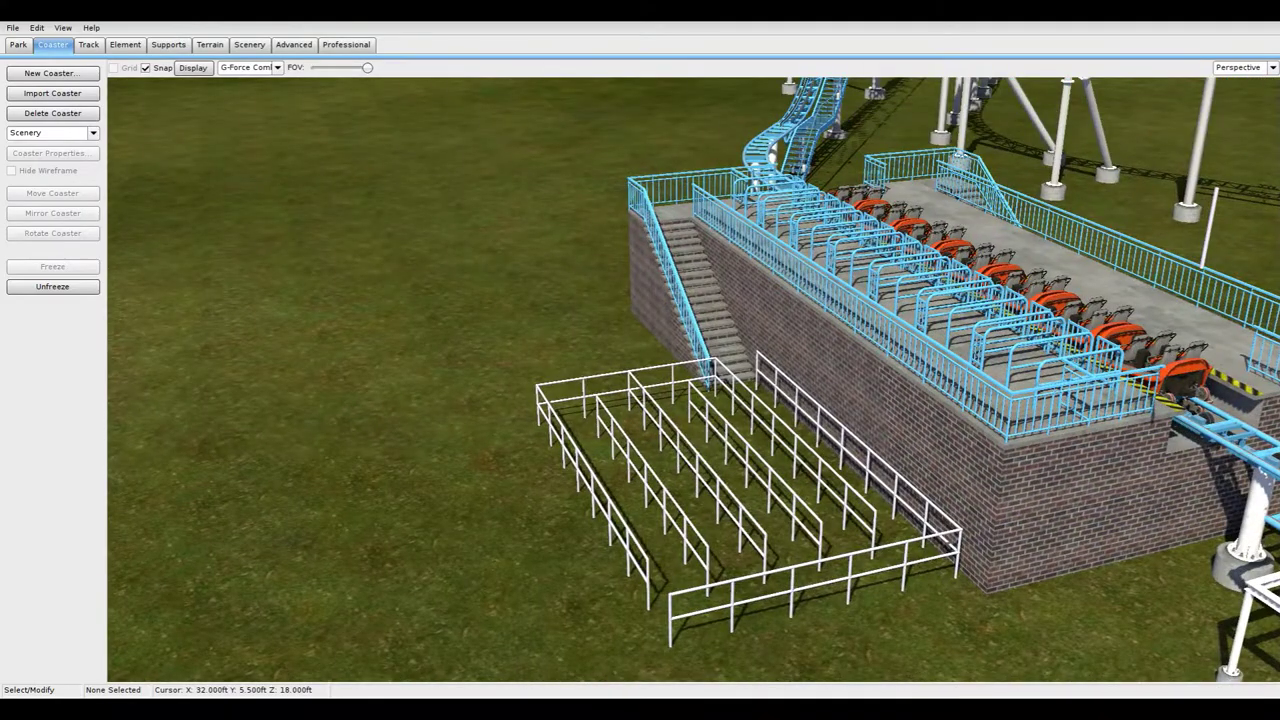
{"action": "right_click_drag", "start_coordinate": [668, 376], "coordinate": [578, 456]}
{"action": "scroll", "coordinate": [670, 380], "scroll_direction": "up", "scroll_amount": 3}
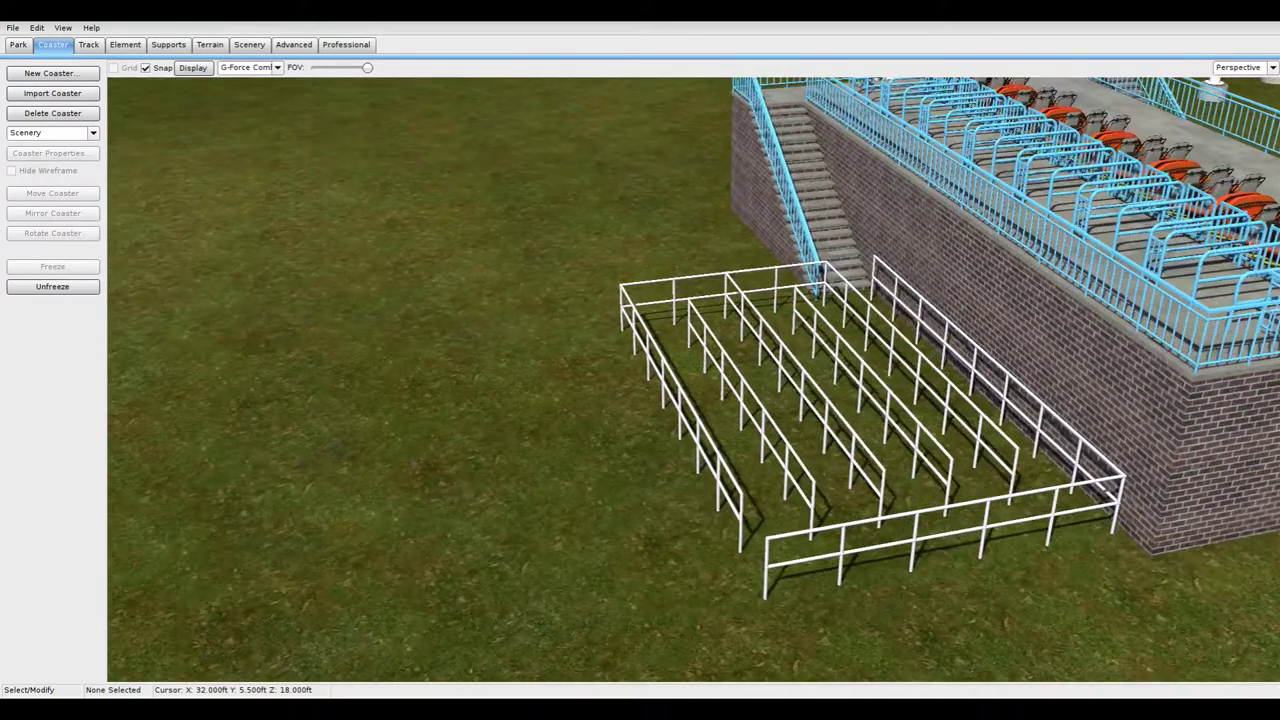
{"action": "right_click_drag", "start_coordinate": [635, 377], "coordinate": [761, 357]}
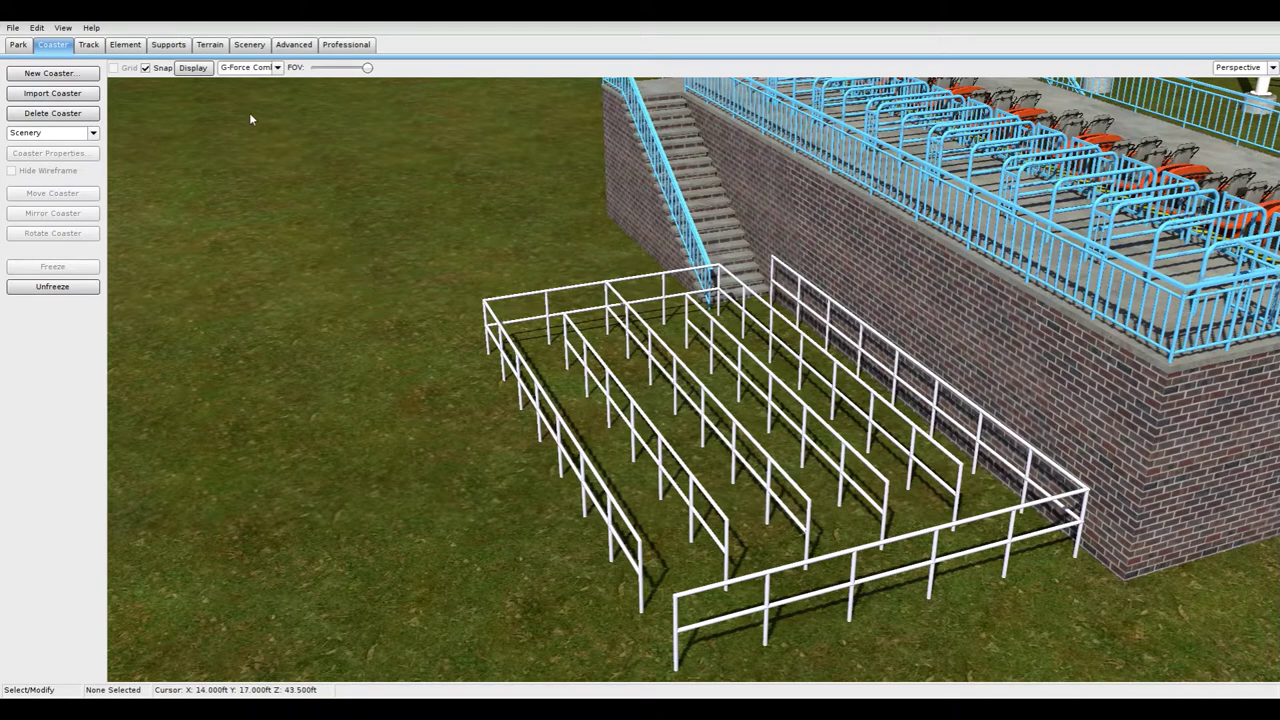
Browse the scene object library to the Fence Set group within Park.
{"action": "left_click", "coordinate": [251, 45]}
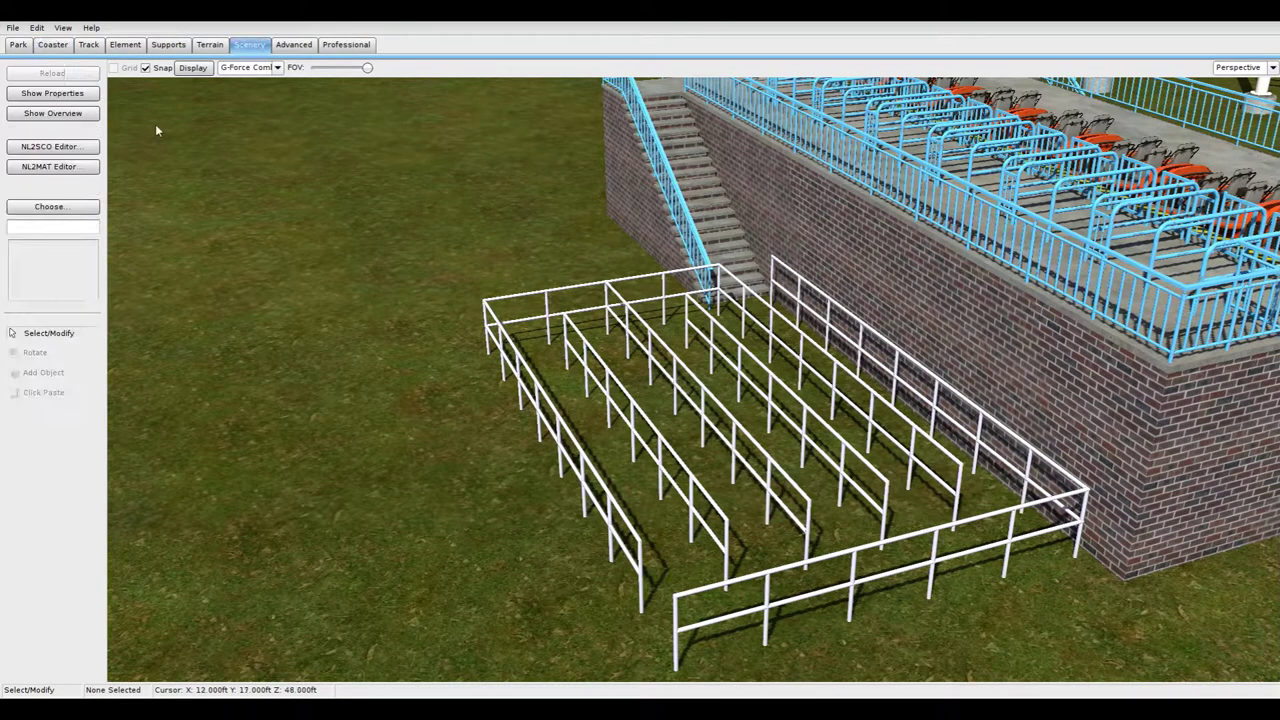
{"action": "left_click", "coordinate": [58, 207]}
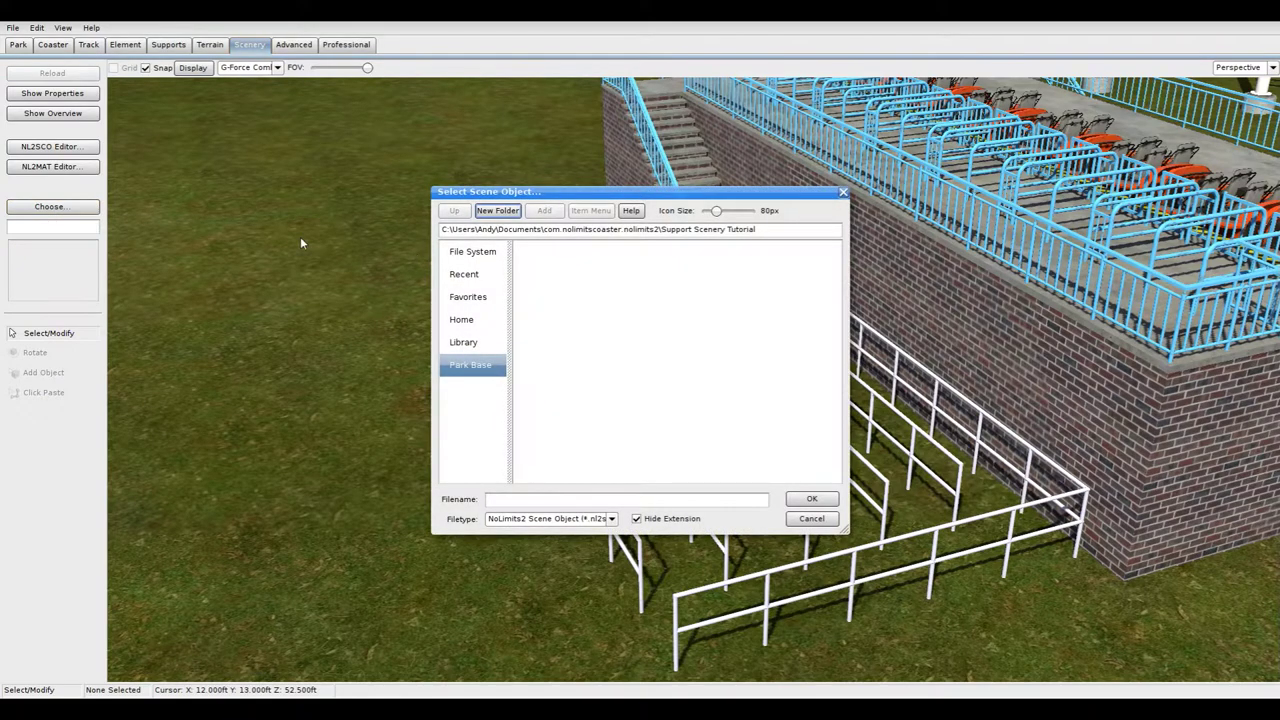
{"action": "left_click", "coordinate": [477, 346]}
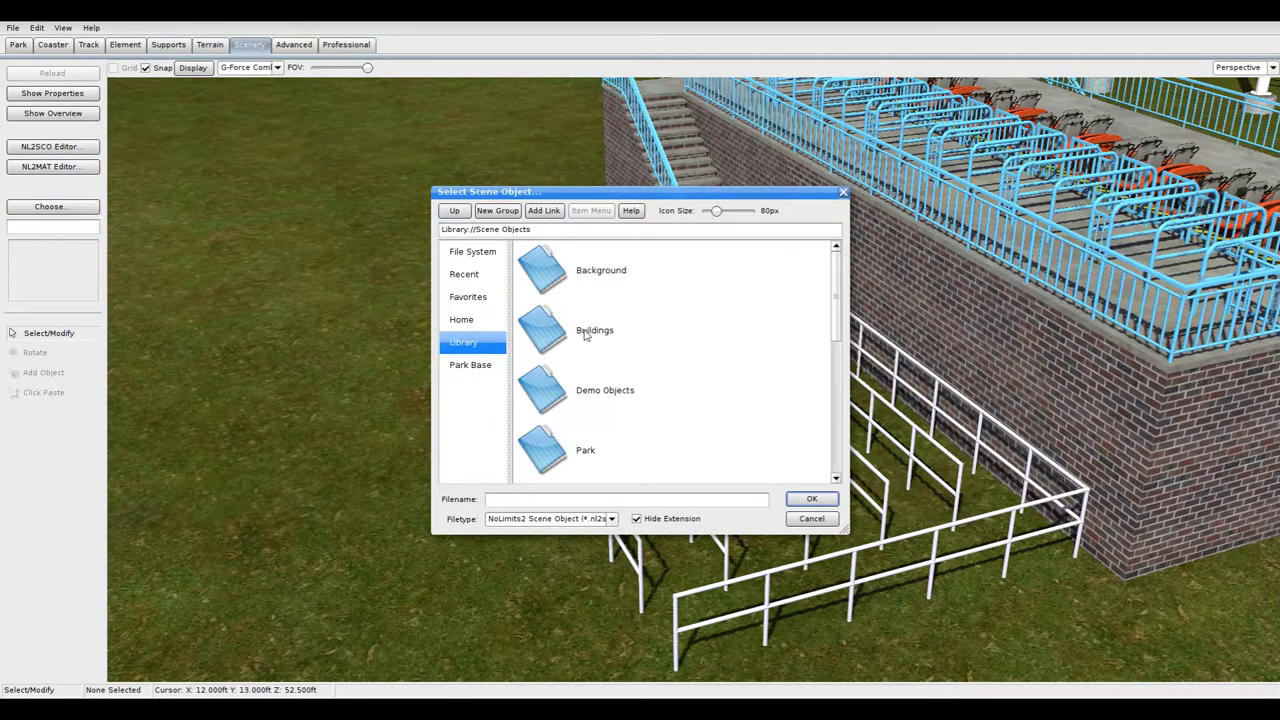
{"action": "scroll", "coordinate": [586, 337], "scroll_direction": "down", "scroll_amount": 2}
{"action": "double_click", "coordinate": [579, 393]}
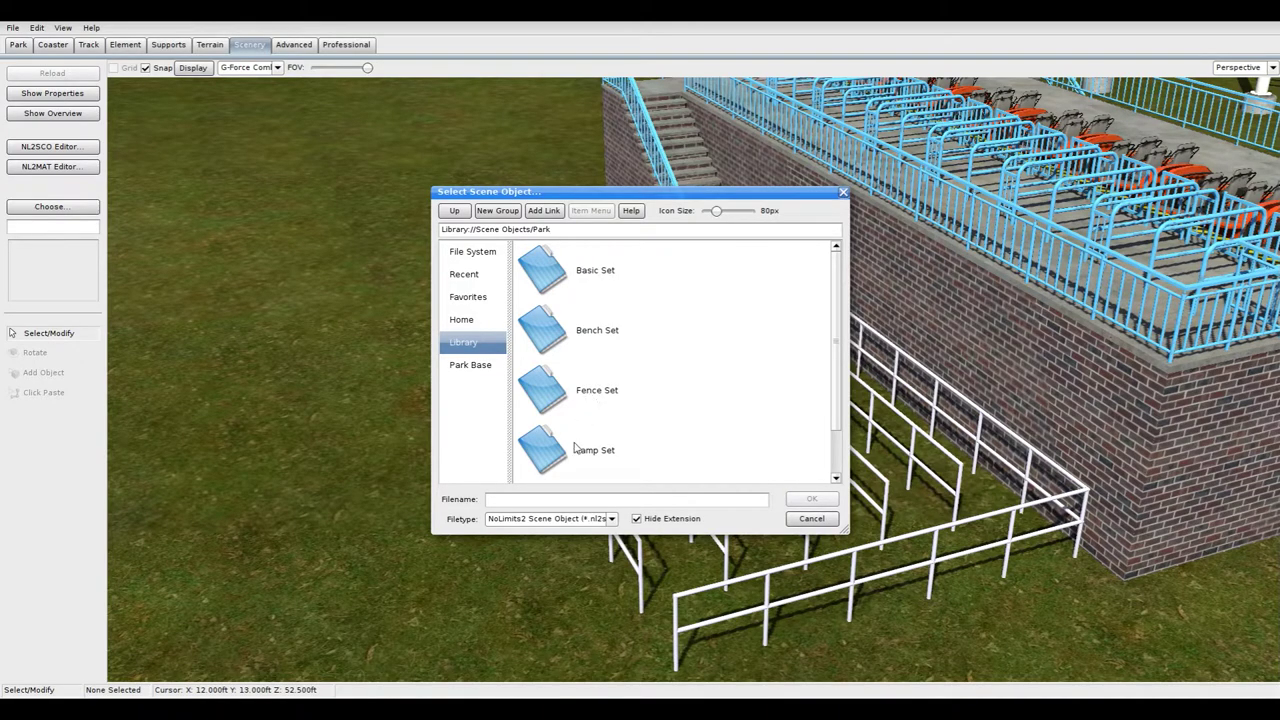
{"action": "double_click", "coordinate": [571, 398]}
{"action": "scroll", "coordinate": [585, 395], "scroll_direction": "down", "scroll_amount": 5}
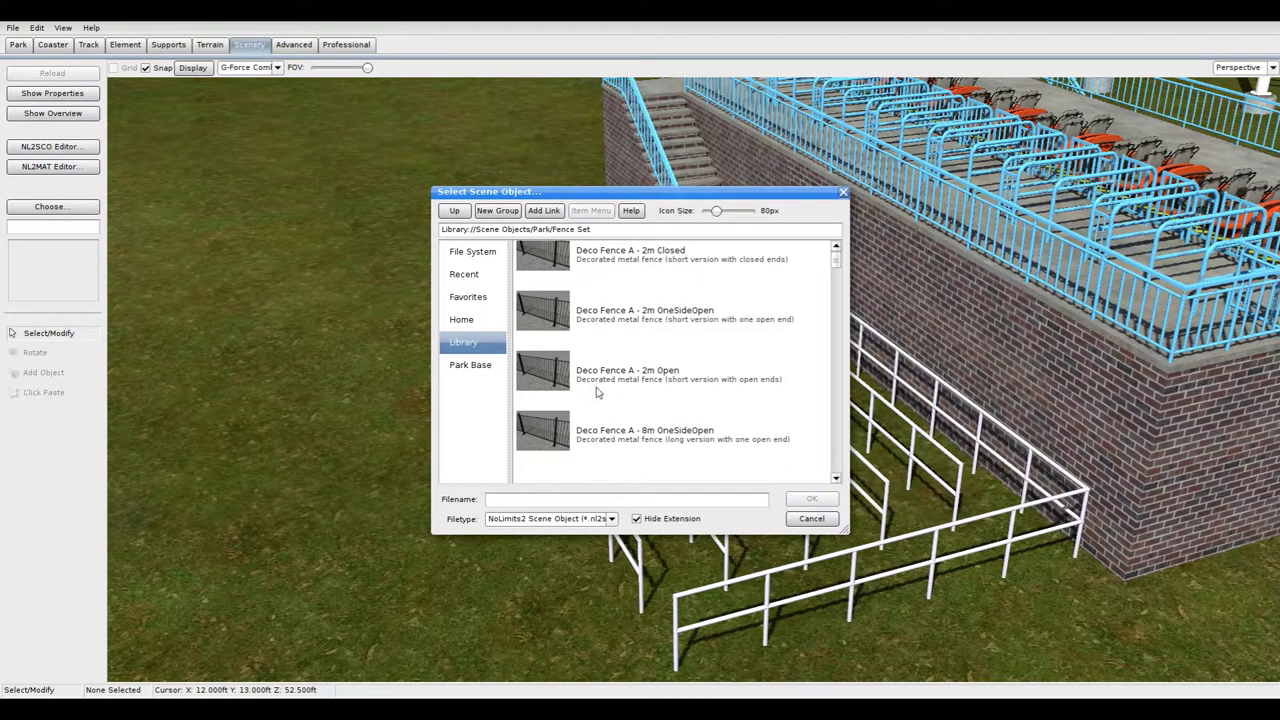
Look through the ready-made Queue Fence A pieces in the Fence Set and close the object chooser without selecting one.
{"action": "scroll", "coordinate": [597, 392], "scroll_direction": "down", "scroll_amount": 10}
{"action": "scroll", "coordinate": [601, 393], "scroll_direction": "down", "scroll_amount": 7}
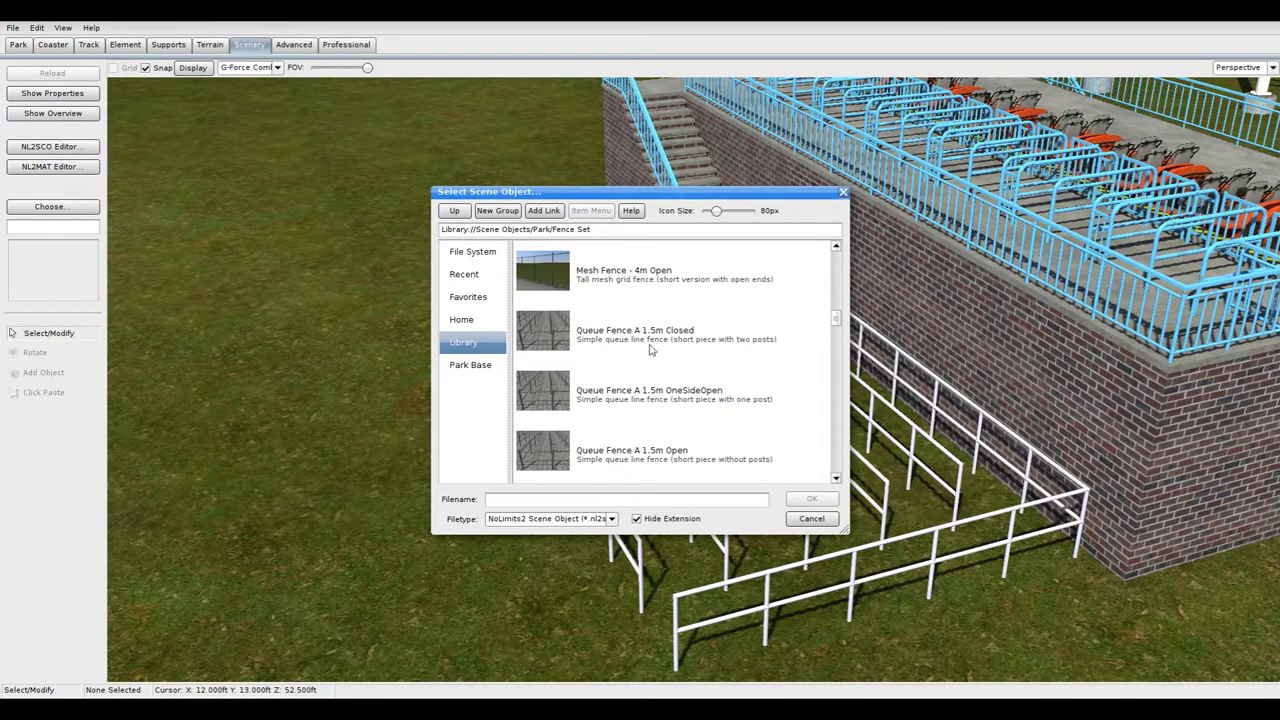
{"action": "scroll", "coordinate": [675, 345], "scroll_direction": "down", "scroll_amount": 1}
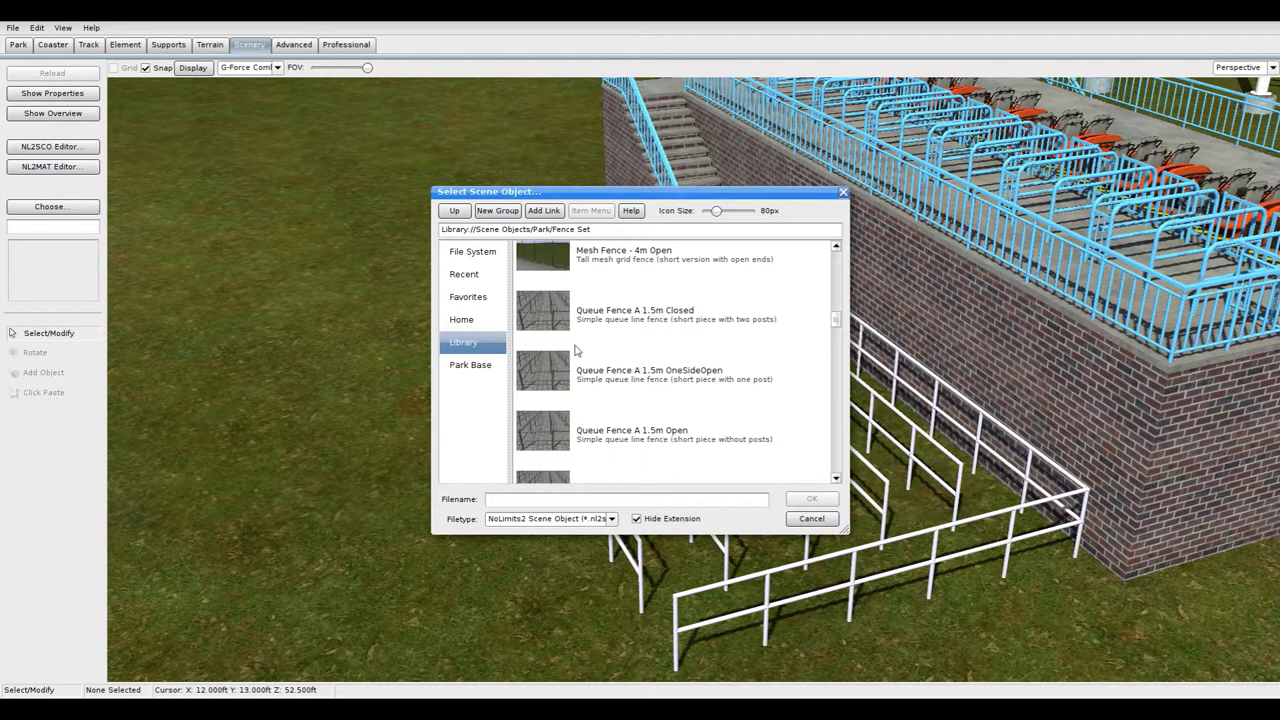
{"action": "scroll", "coordinate": [652, 404], "scroll_direction": "down", "scroll_amount": 2}
{"action": "scroll", "coordinate": [648, 403], "scroll_direction": "down", "scroll_amount": 5}
{"action": "scroll", "coordinate": [645, 404], "scroll_direction": "up", "scroll_amount": 4}
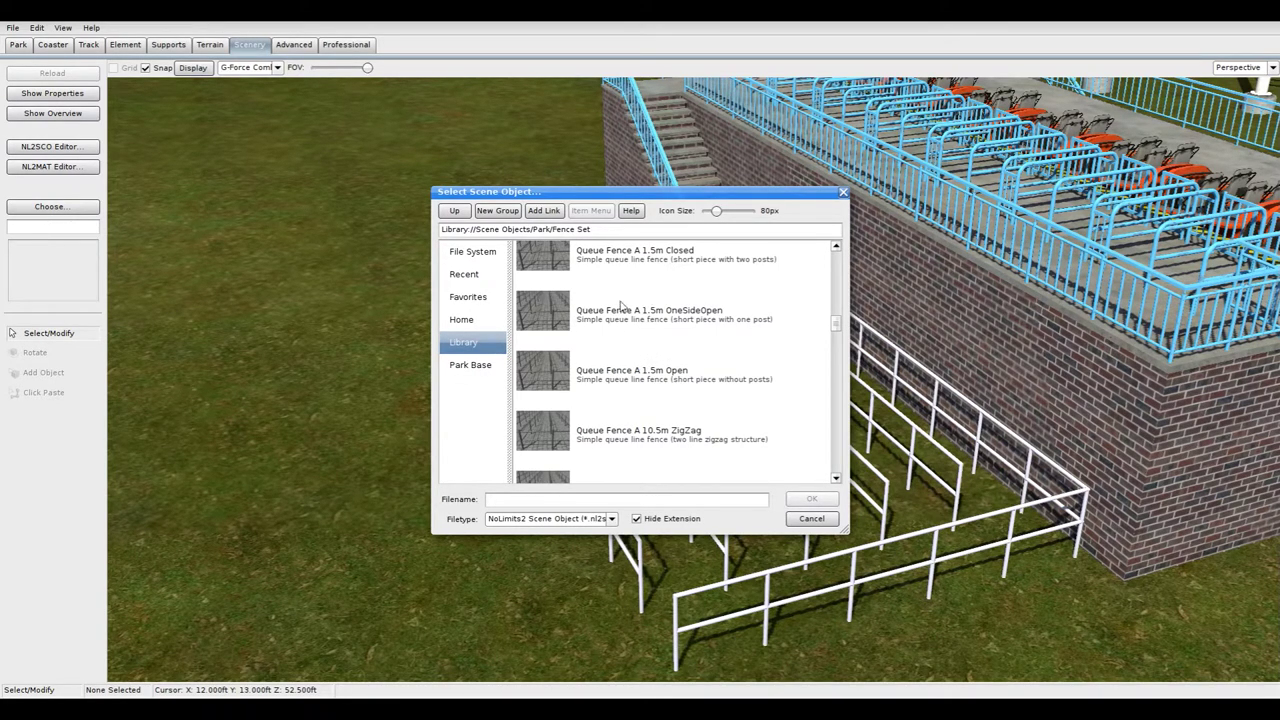
{"action": "scroll", "coordinate": [668, 288], "scroll_direction": "up", "scroll_amount": 4}
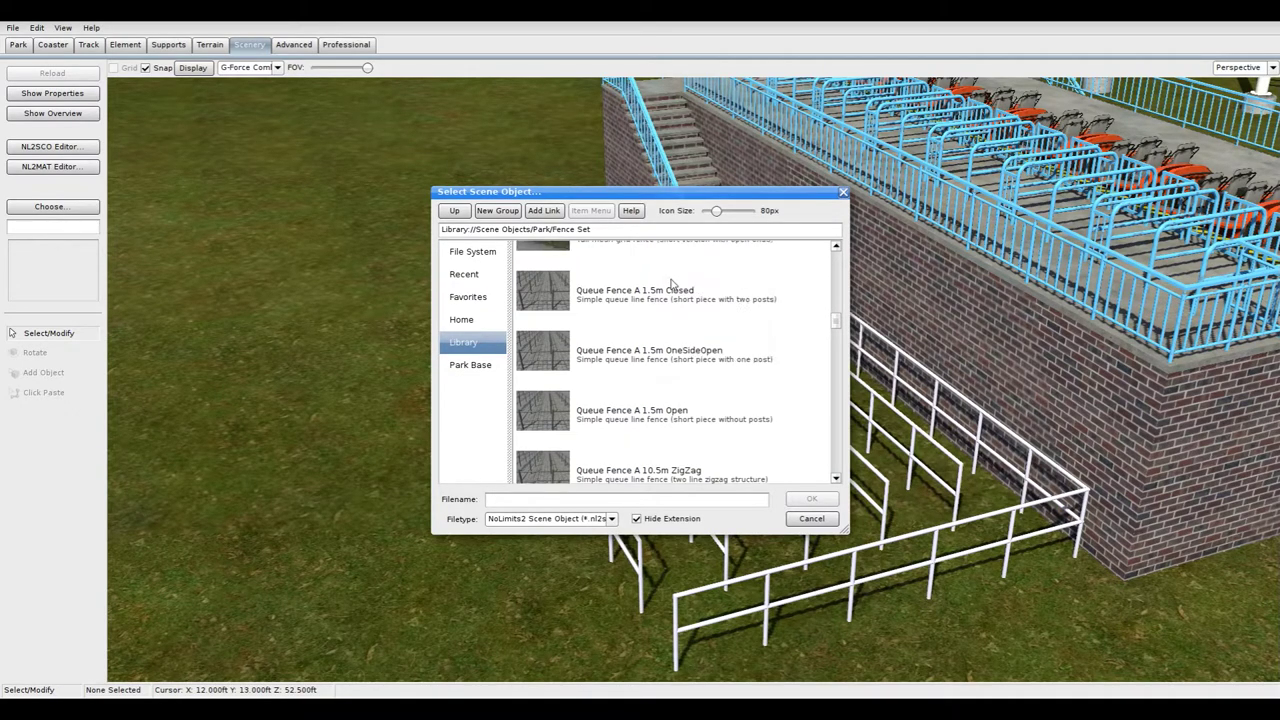
{"action": "scroll", "coordinate": [672, 285], "scroll_direction": "down", "scroll_amount": 3}
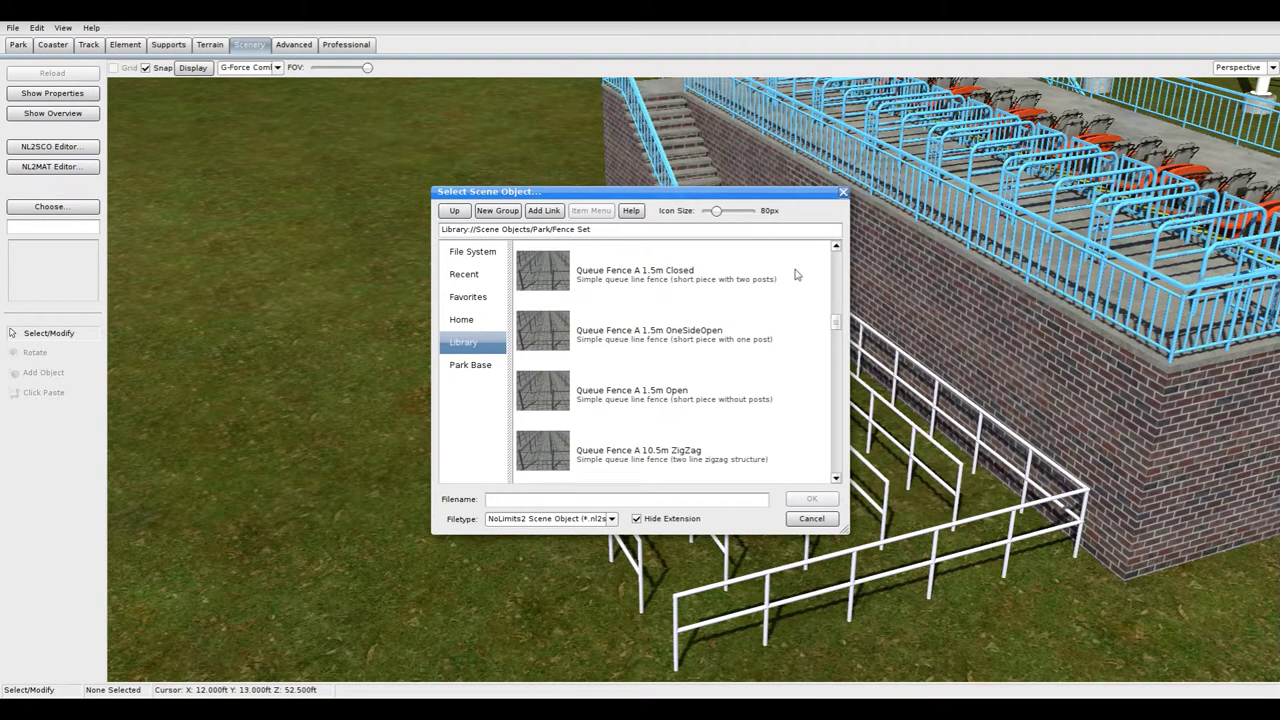
{"action": "left_click", "coordinate": [843, 191]}
Review the finished queue railings together with the station and surrounding track from several distances and angles.
{"action": "right_click_drag", "start_coordinate": [740, 371], "coordinate": [912, 498]}
{"action": "scroll", "coordinate": [738, 374], "scroll_direction": "up", "scroll_amount": 3}
{"action": "scroll", "coordinate": [736, 375], "scroll_direction": "down", "scroll_amount": 1}
{"action": "scroll", "coordinate": [694, 380], "scroll_direction": "down", "scroll_amount": 3}
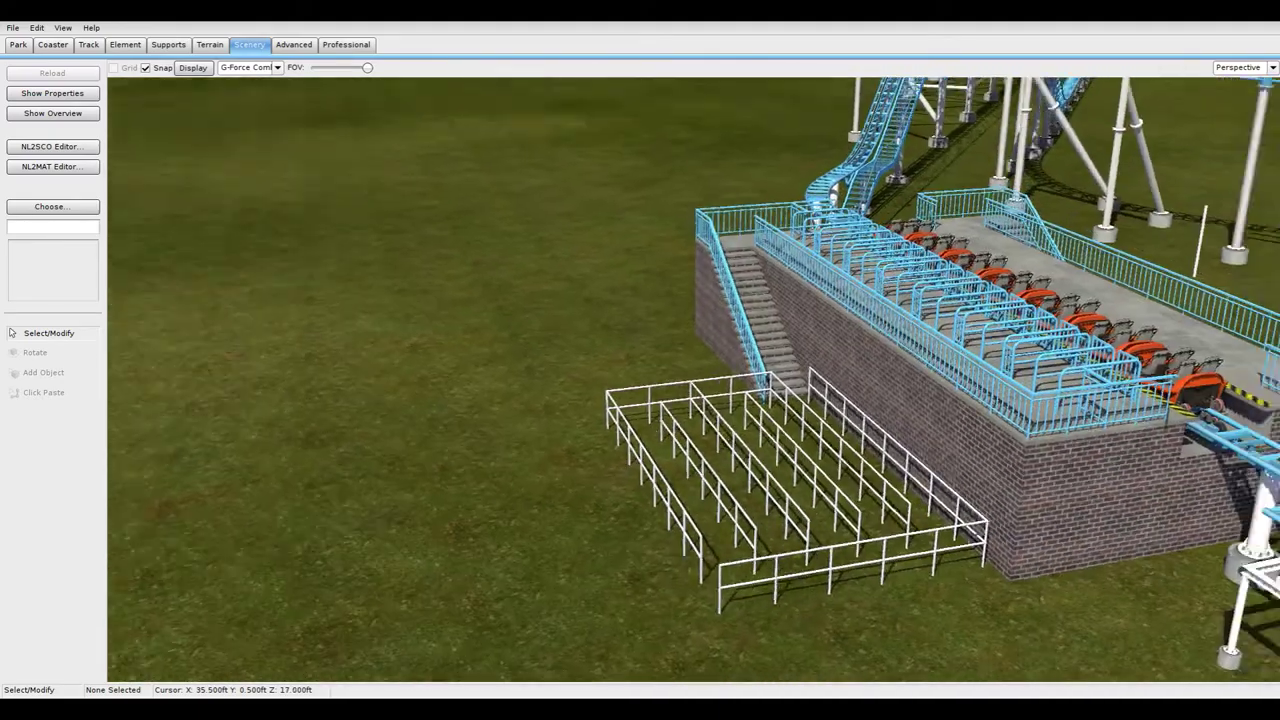
{"action": "right_click_drag", "start_coordinate": [760, 380], "coordinate": [350, 440]}
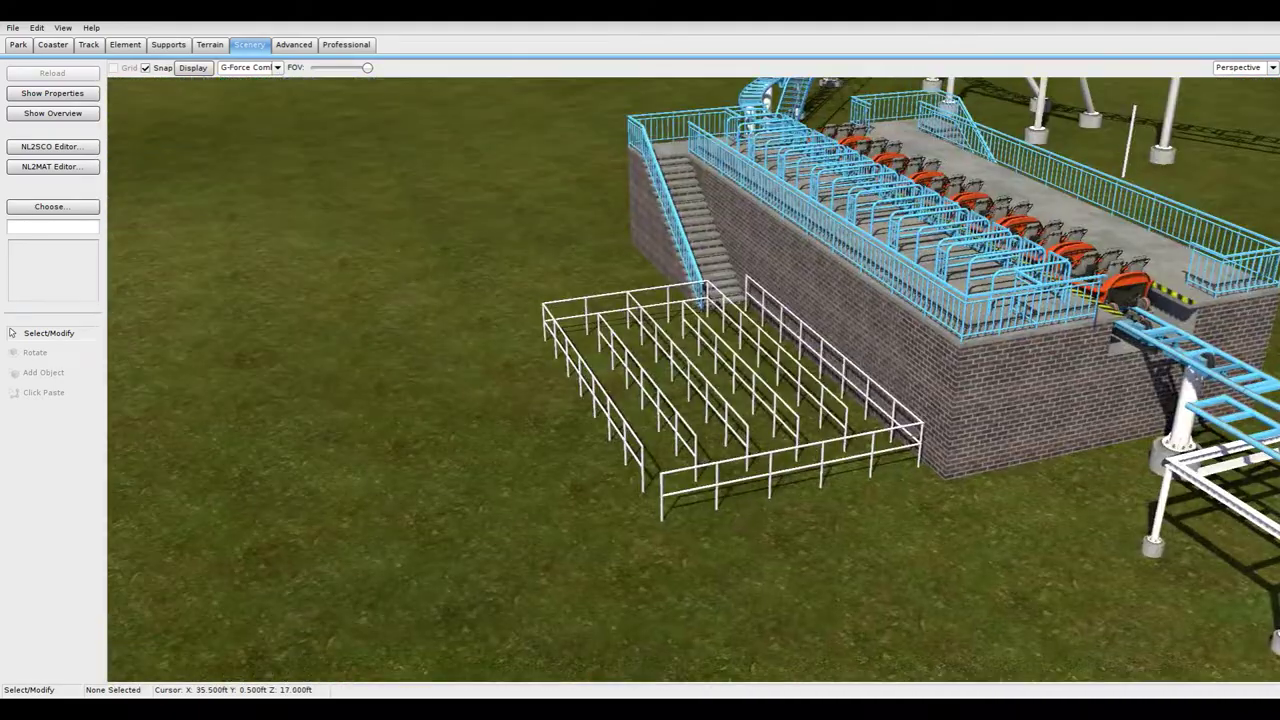
{"action": "scroll", "coordinate": [700, 400], "scroll_direction": "up", "scroll_amount": 3}
{"action": "key", "text": "s"}
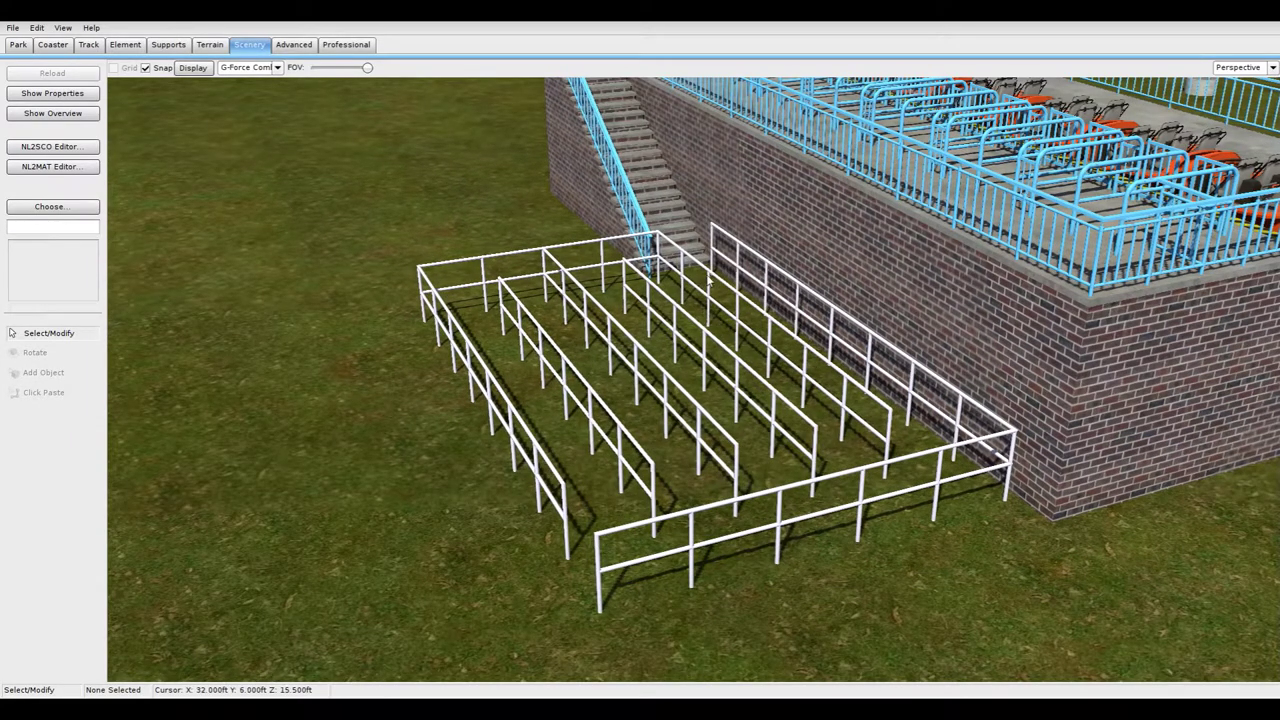
{"action": "right_click_drag", "start_coordinate": [610, 301], "coordinate": [600, 250]}
{"action": "key", "text": "w"}
{"action": "key", "text": "s"}
{"action": "right_click_drag", "start_coordinate": [718, 483], "coordinate": [788, 403]}
{"action": "key", "text": "s"}
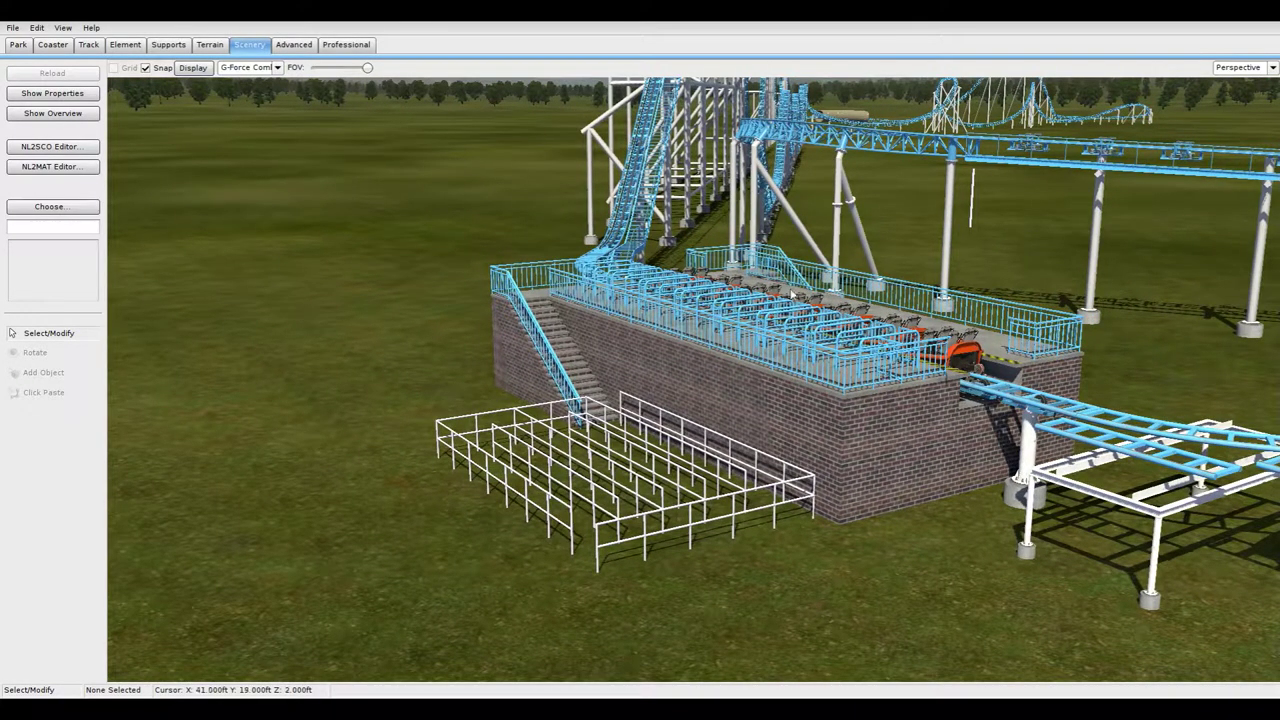
{"action": "right_click_drag", "start_coordinate": [791, 294], "coordinate": [739, 264]}
{"action": "key", "text": "w"}
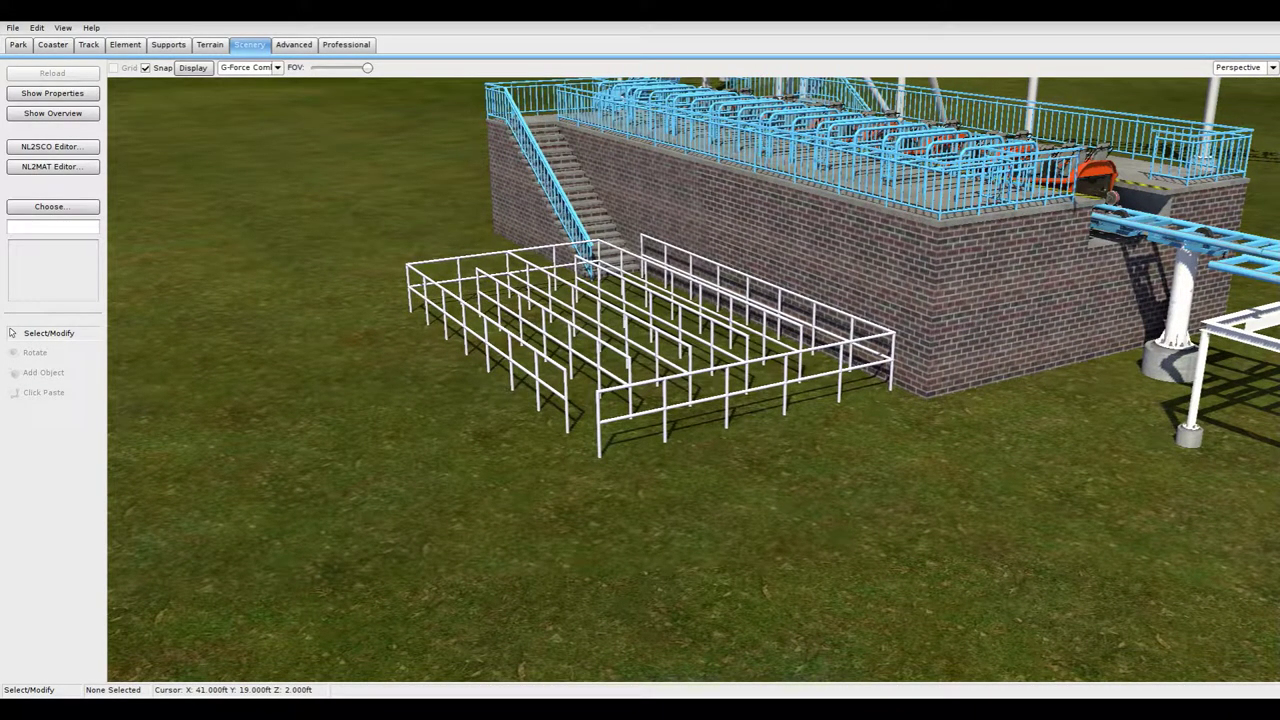
{"action": "right_click_drag", "start_coordinate": [739, 264], "coordinate": [662, 340]}
{"action": "key", "text": "w"}
{"action": "key", "text": "s"}
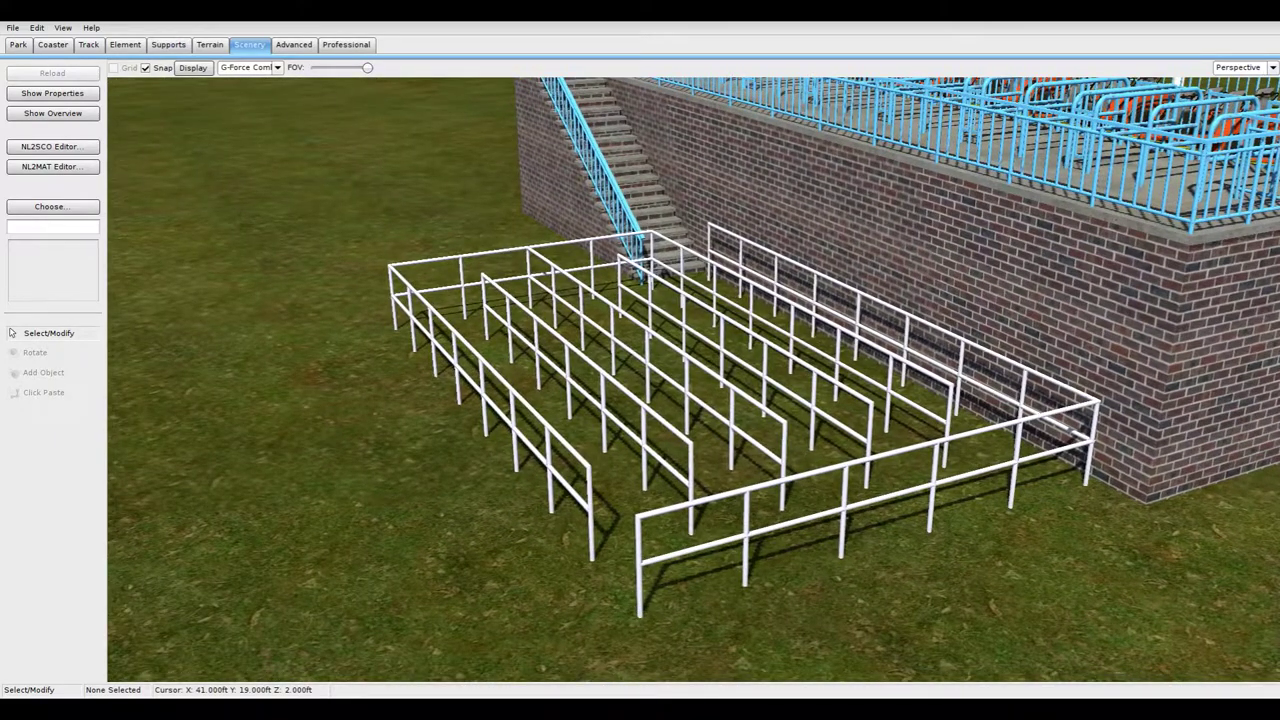